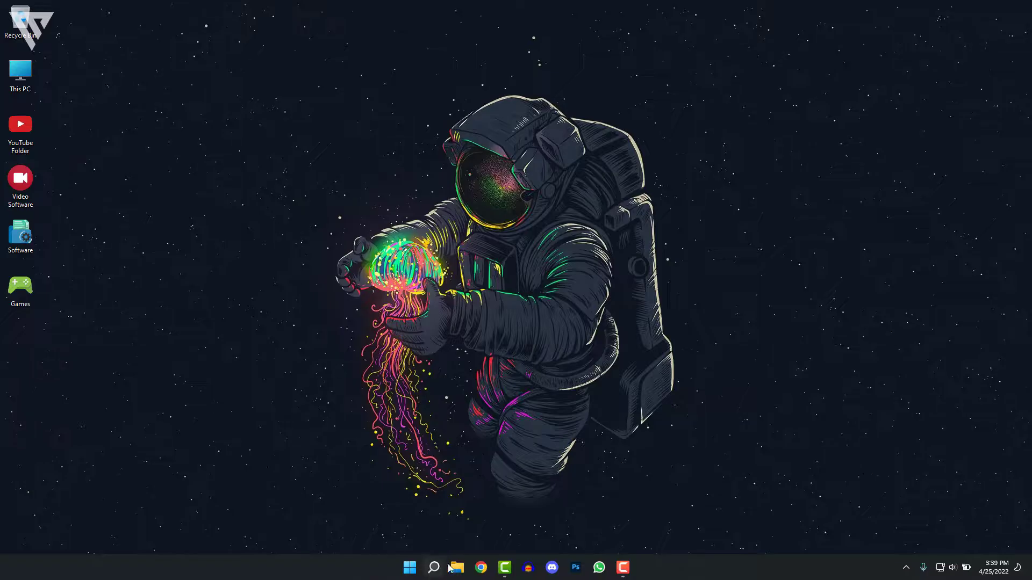
Step: Load the VideoProc screen-recording page in Chrome, download videoproc-for-windows-record.zip and open it
{"action": "left_click", "coordinate": [481, 567]}
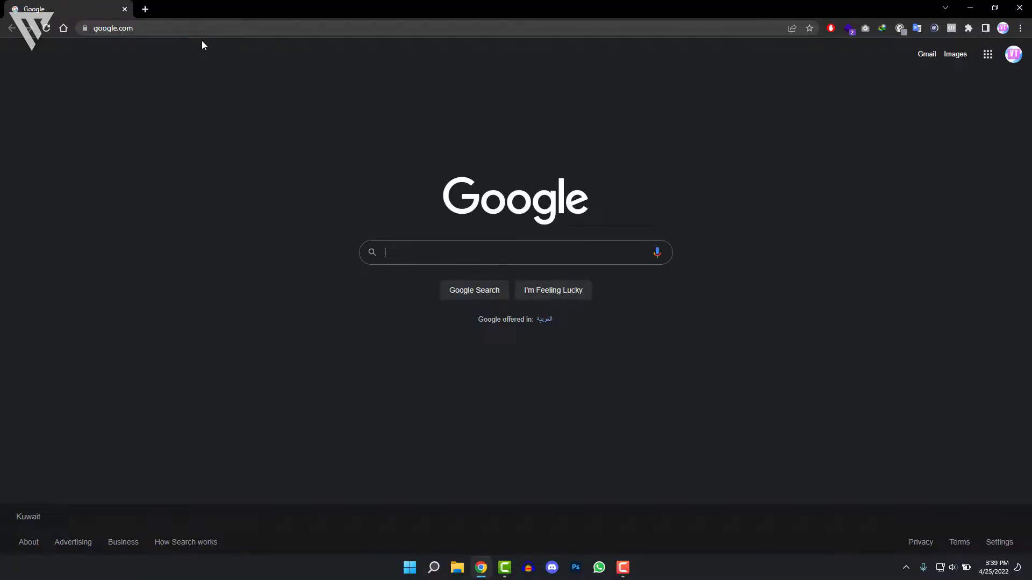
{"action": "right_click", "coordinate": [204, 29]}
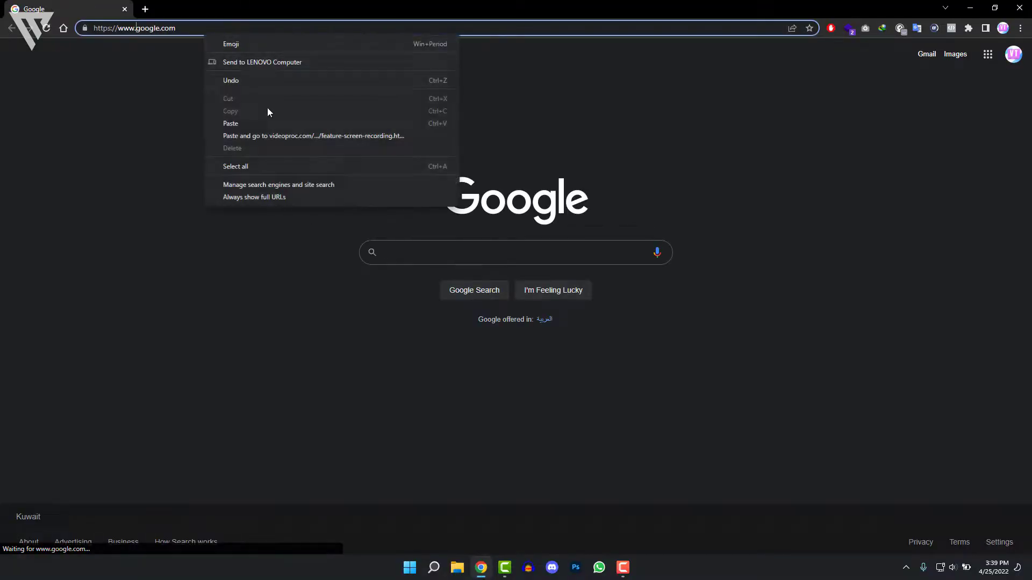
{"action": "left_click", "coordinate": [277, 136]}
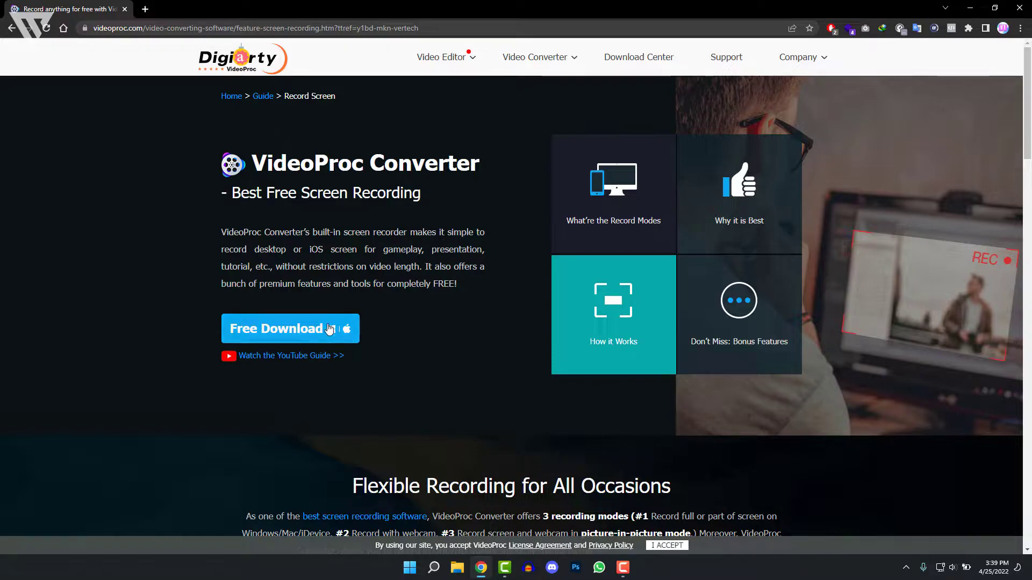
{"action": "left_click", "coordinate": [355, 333]}
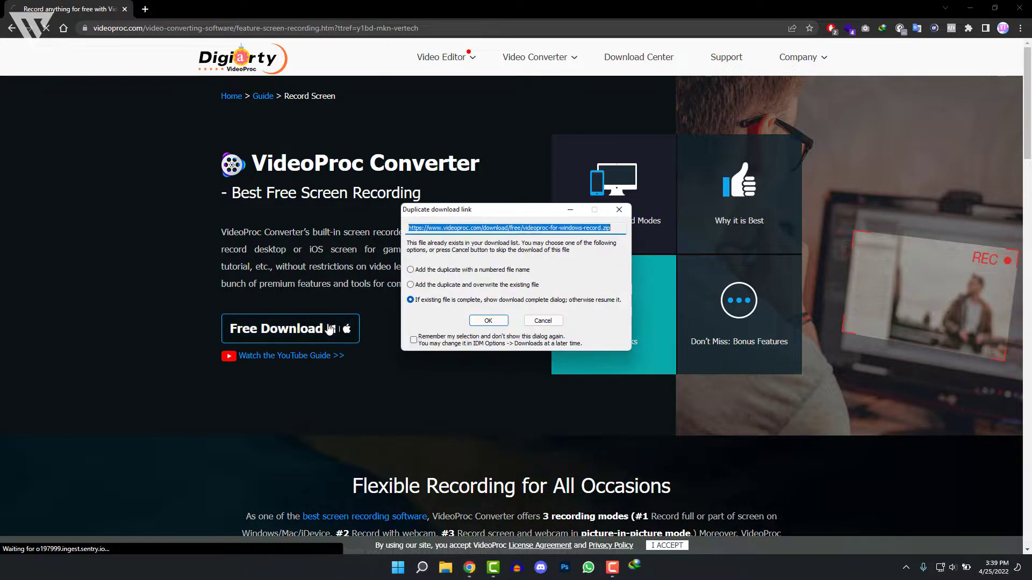
{"action": "left_click", "coordinate": [497, 323]}
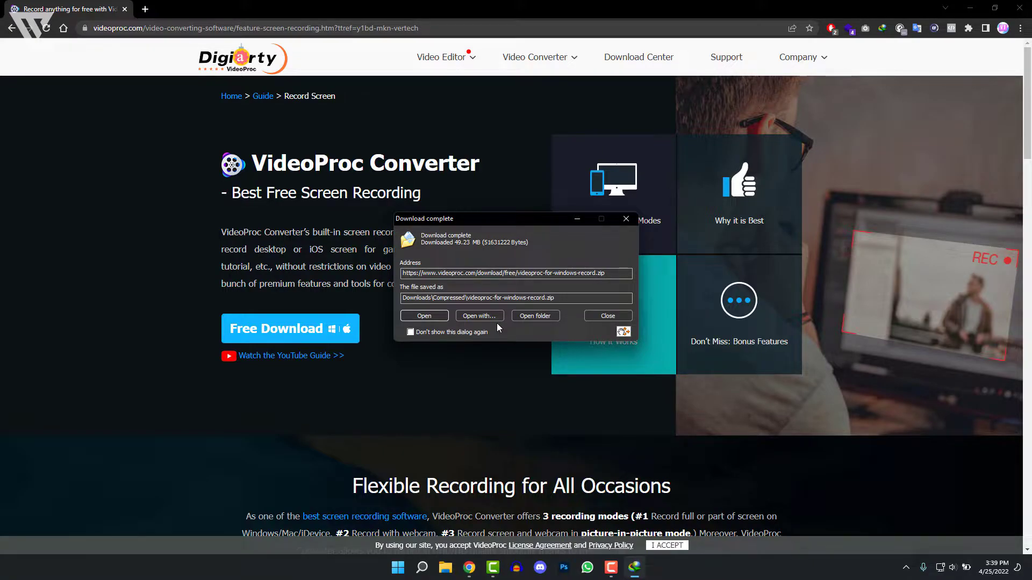
{"action": "left_click", "coordinate": [419, 316]}
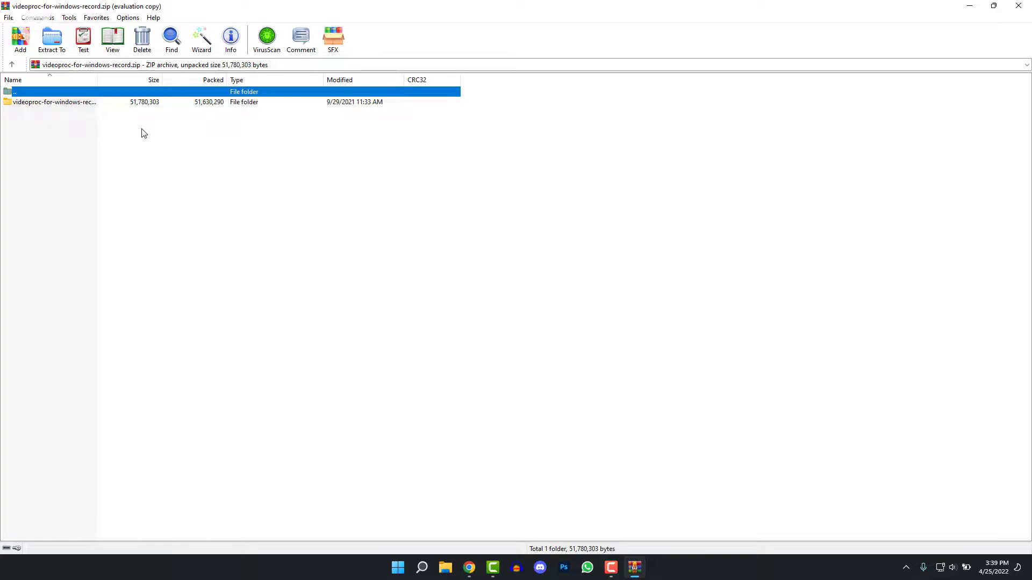
Step: Extract the videoproc-for-windows-record folder to C:\Users\Administrator\Desktop
{"action": "left_click", "coordinate": [52, 103]}
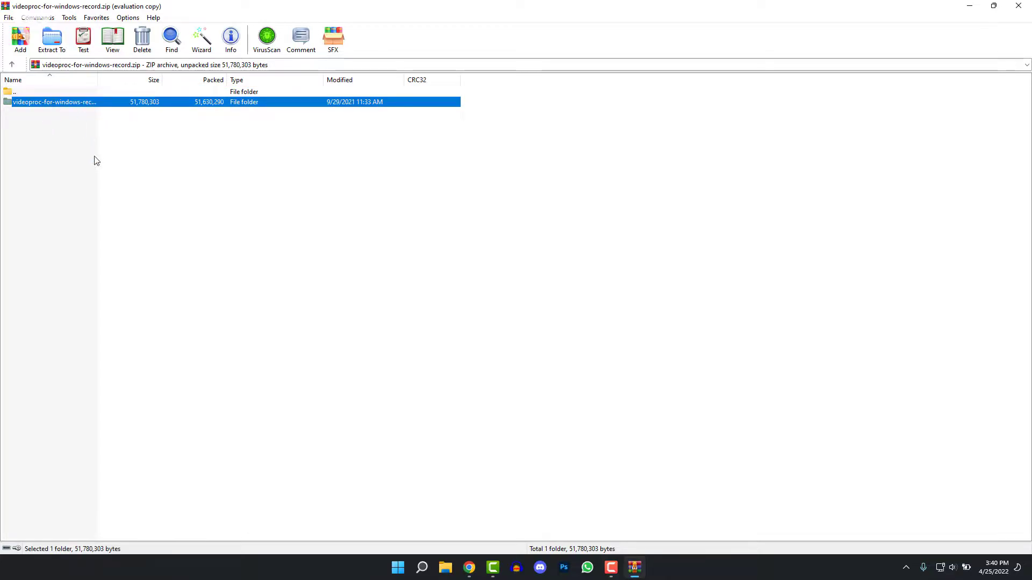
{"action": "left_click", "coordinate": [51, 39]}
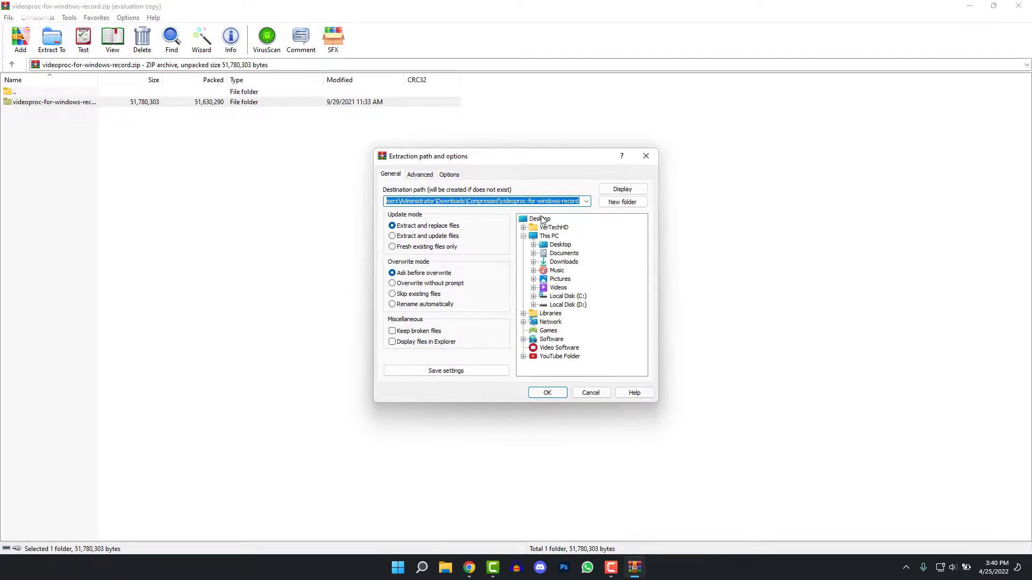
{"action": "left_click", "coordinate": [540, 218]}
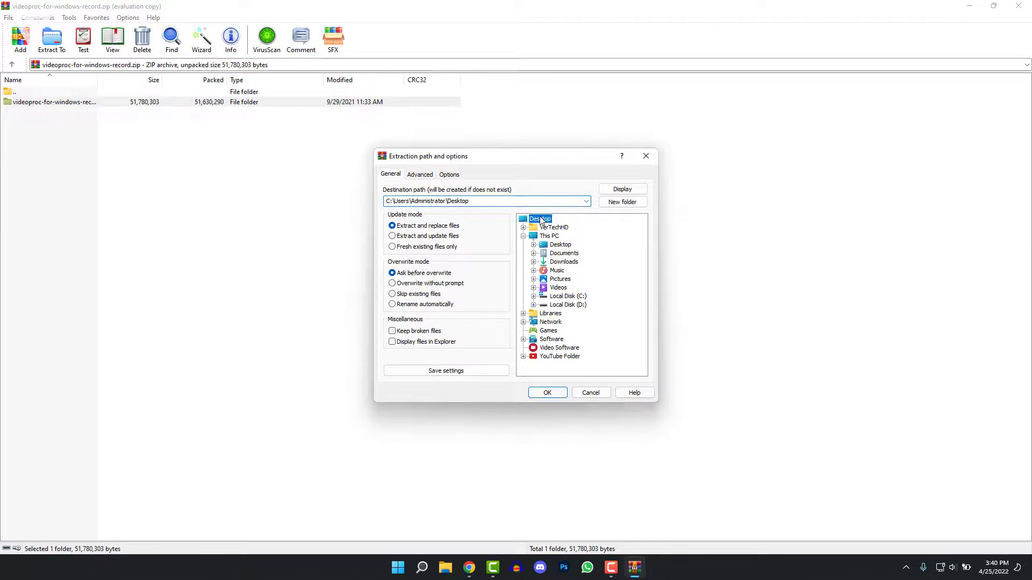
{"action": "left_click", "coordinate": [547, 395]}
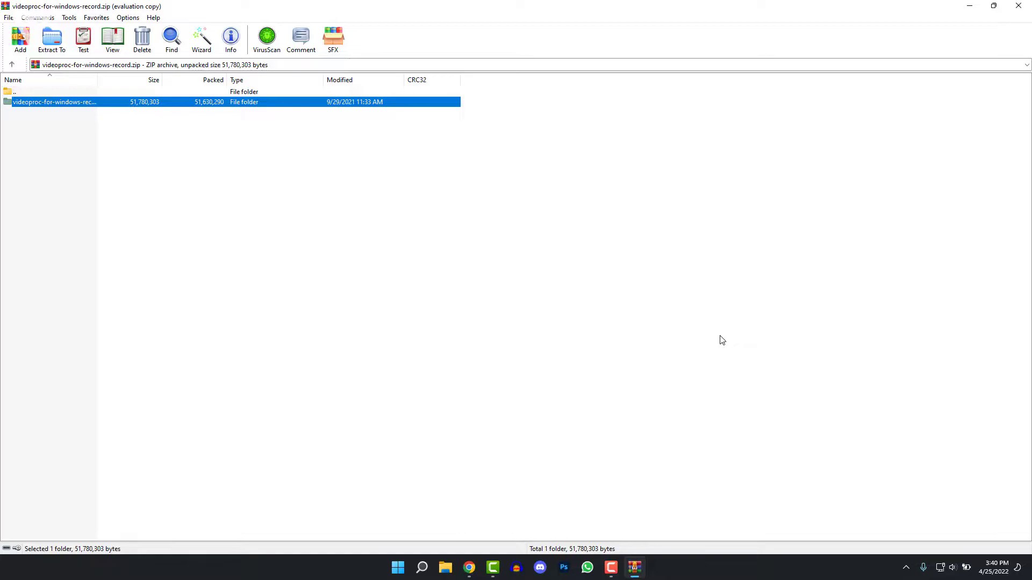
Step: Run videoproc-setup.exe from the extracted desktop folder to install and launch VideoProc Converter
{"action": "key", "text": "super+d"}
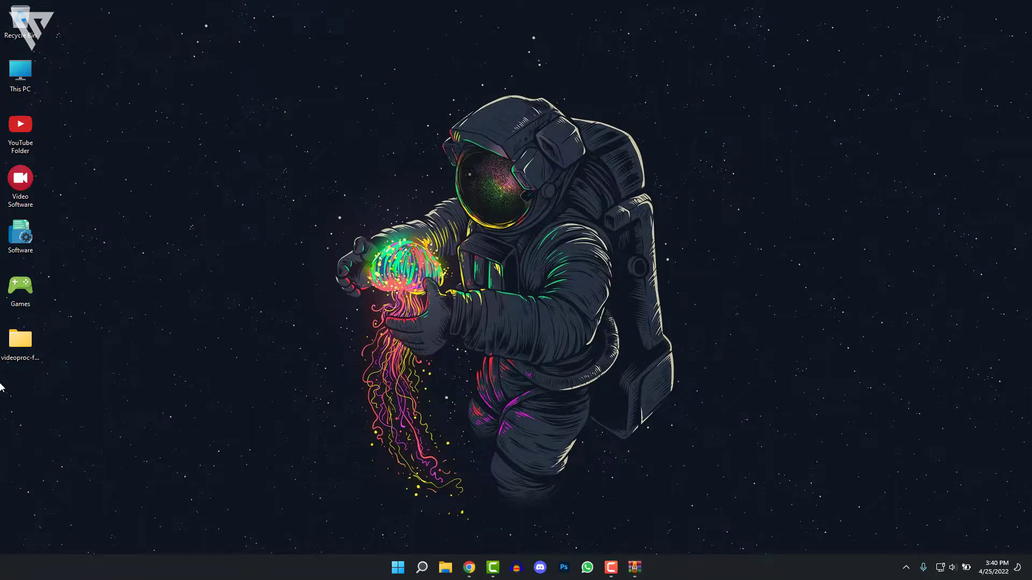
{"action": "double_click", "coordinate": [20, 341]}
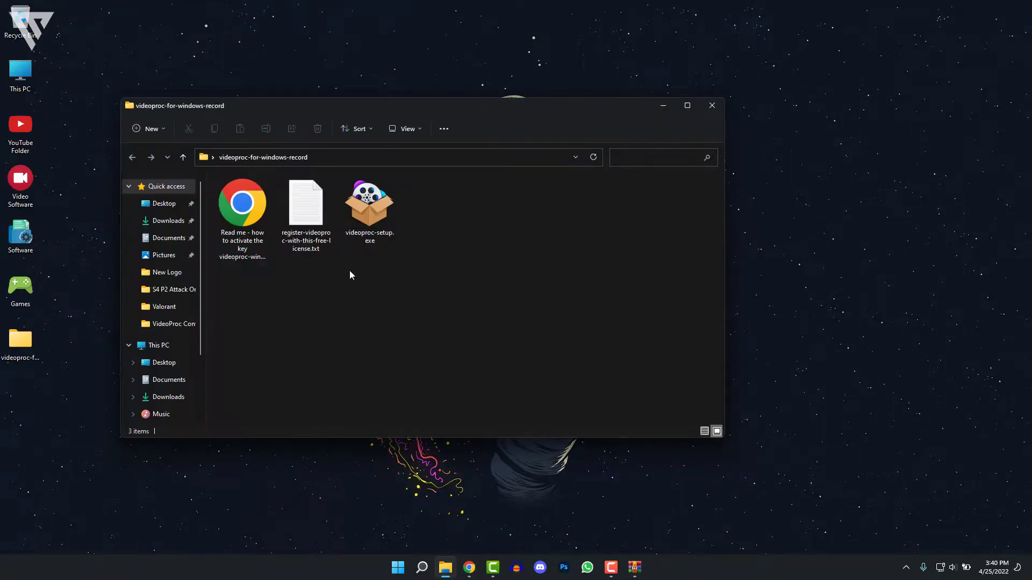
{"action": "double_click", "coordinate": [357, 217]}
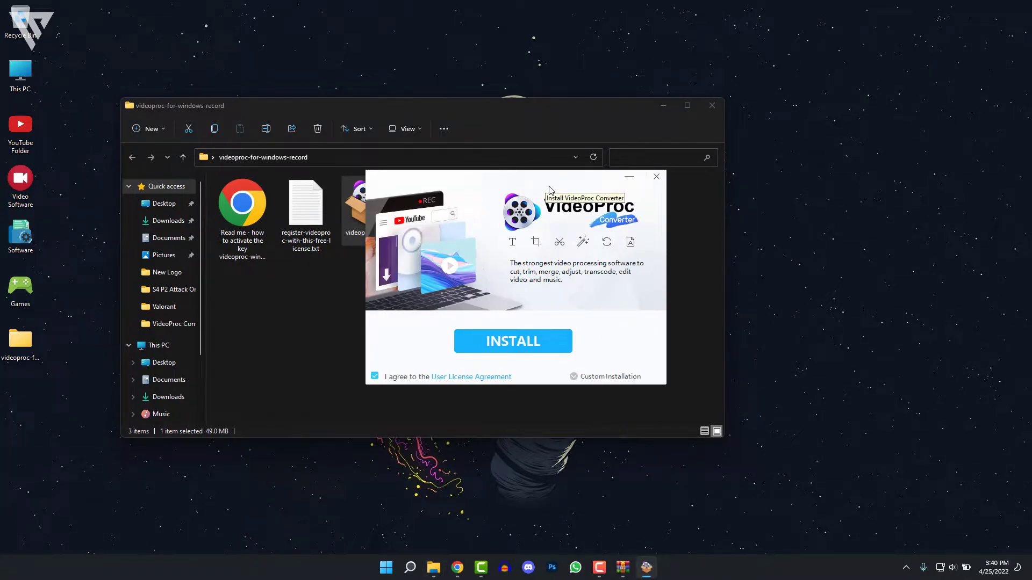
{"action": "left_click", "coordinate": [526, 341]}
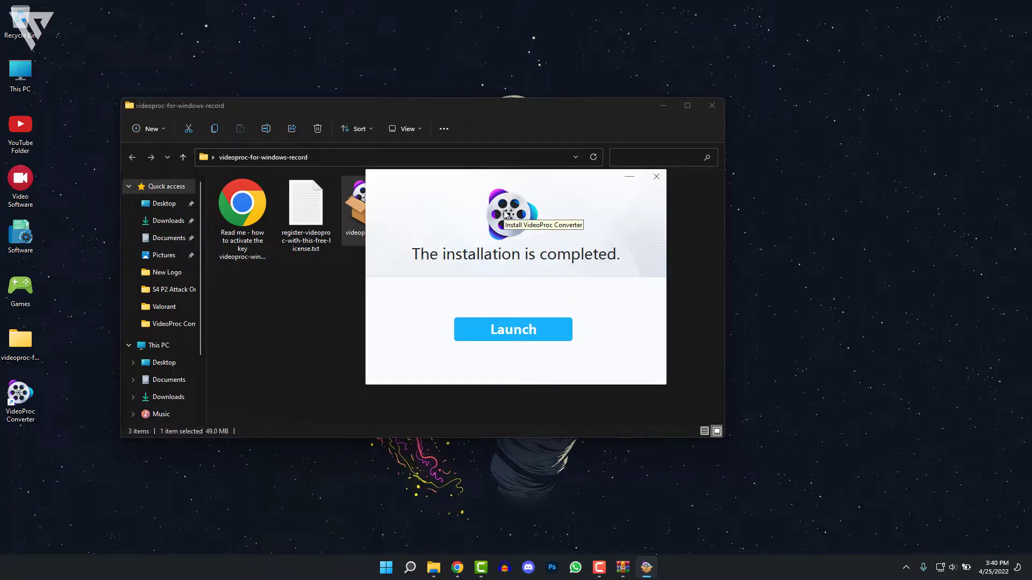
{"action": "left_click", "coordinate": [527, 327]}
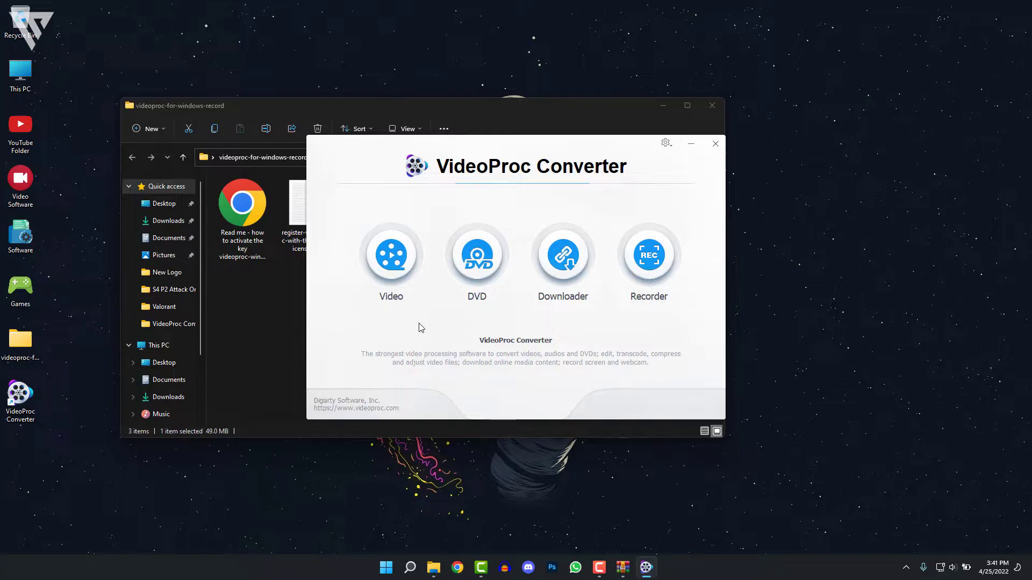
Step: Open the Video toolbox, then the gear menu listing Settings, Language, Check Update, About and Help
{"action": "left_click", "coordinate": [381, 267]}
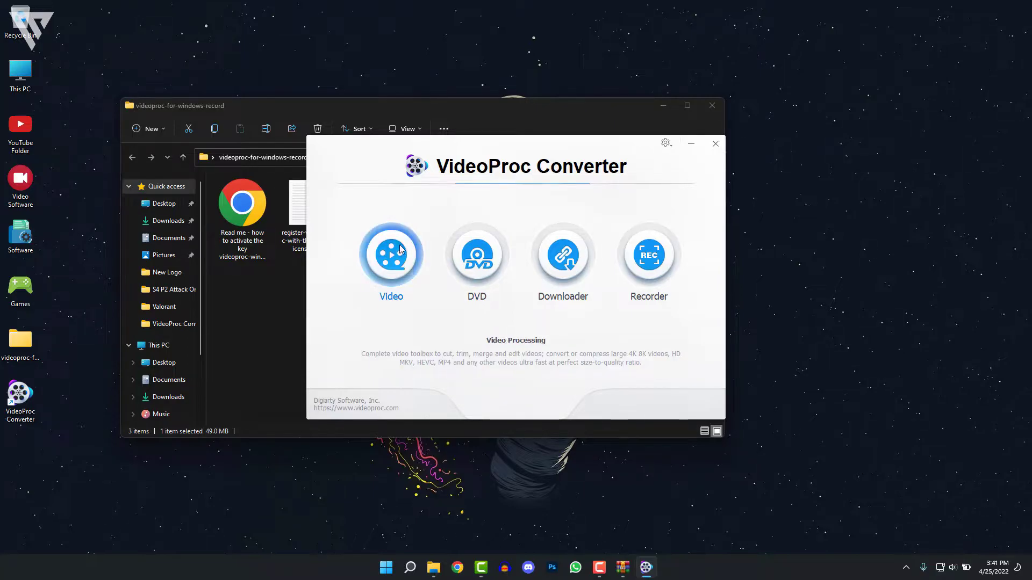
{"action": "left_click", "coordinate": [382, 268]}
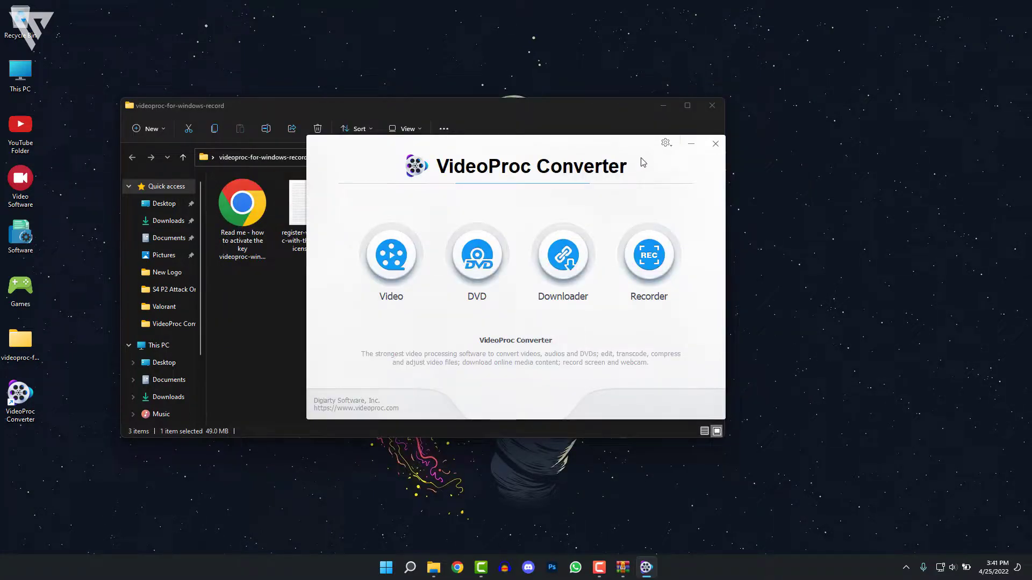
{"action": "left_click", "coordinate": [666, 143]}
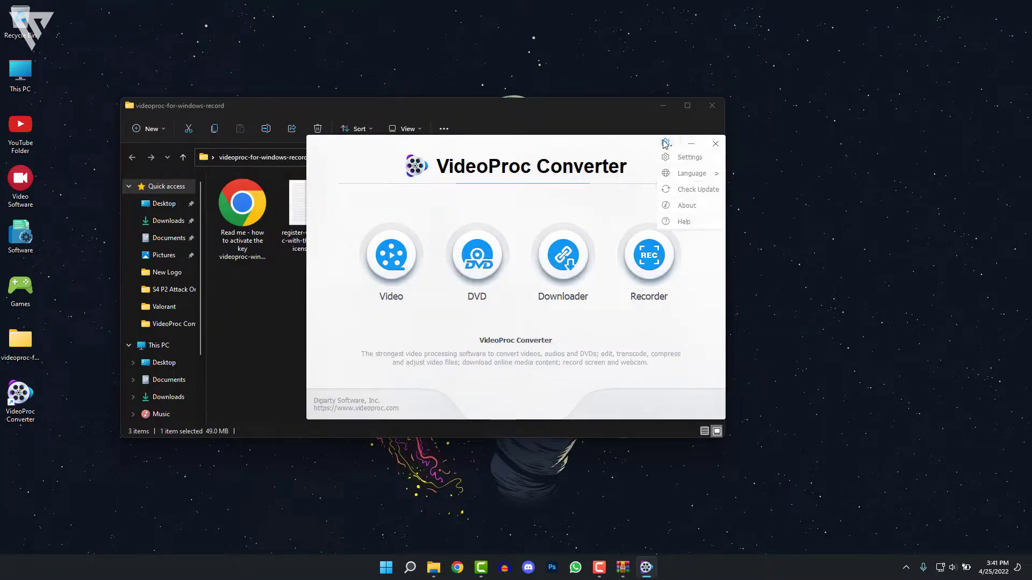
Step: Open the Settings window, reposition it, and keep Highest Resolution as the default download resolution
{"action": "left_click", "coordinate": [671, 158]}
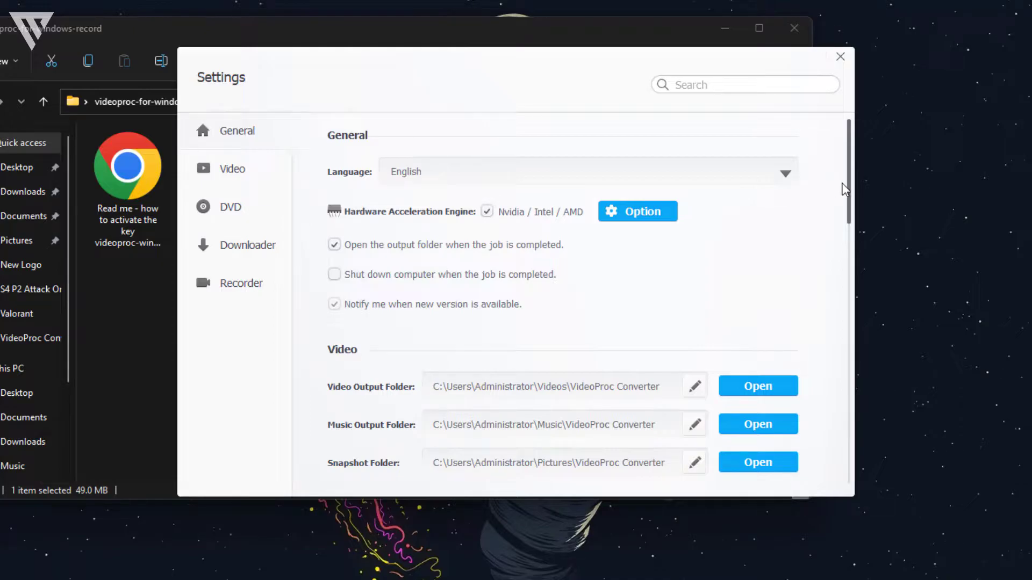
{"action": "left_click_drag", "start_coordinate": [290, 72], "coordinate": [308, 78]}
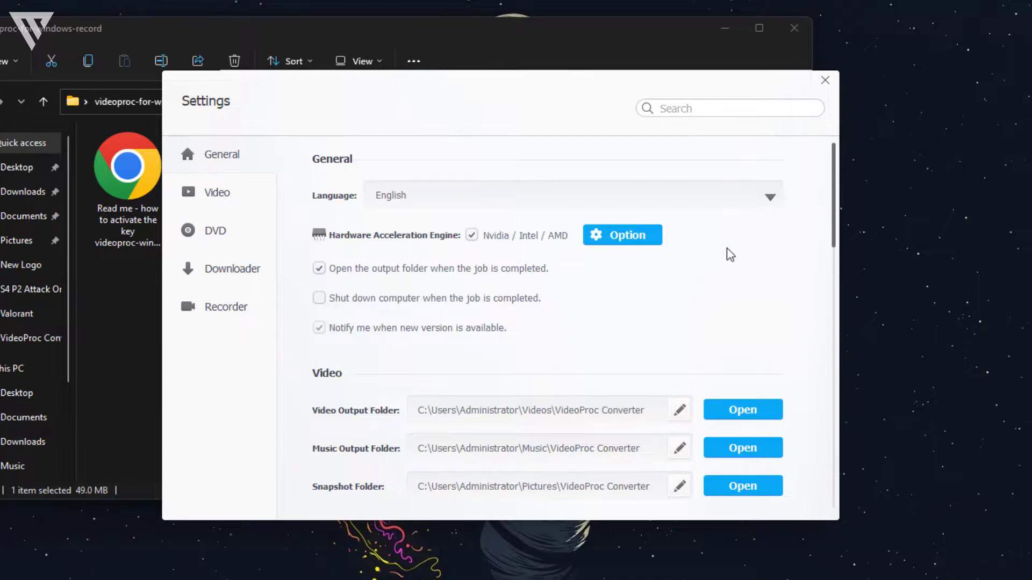
{"action": "left_click_drag", "start_coordinate": [834, 232], "coordinate": [836, 381]}
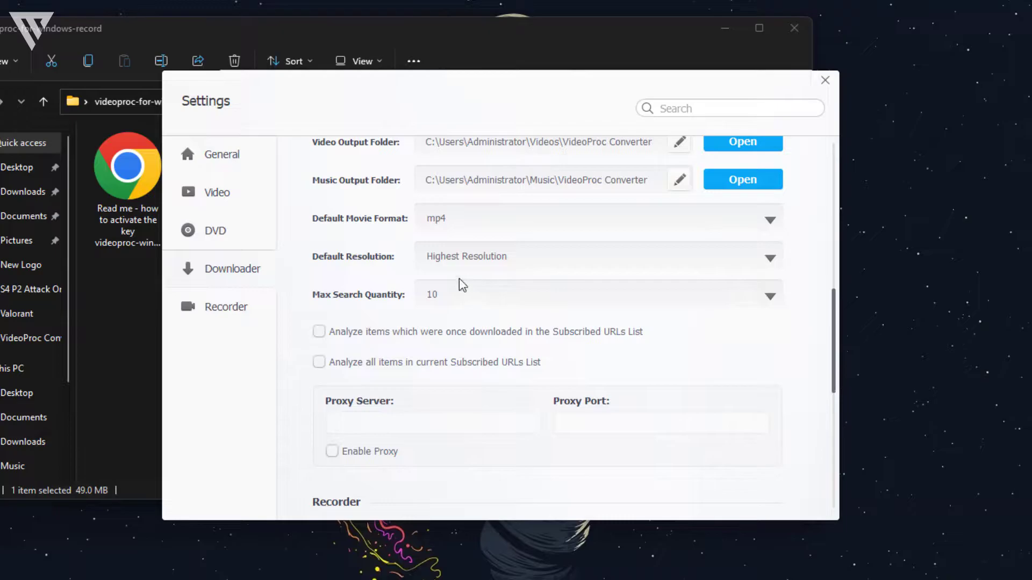
{"action": "left_click", "coordinate": [473, 261]}
{"action": "left_click", "coordinate": [492, 259]}
{"action": "scroll", "coordinate": [547, 269], "scroll_direction": "up", "scroll_amount": 2}
{"action": "scroll", "coordinate": [545, 270], "scroll_direction": "down", "scroll_amount": 8}
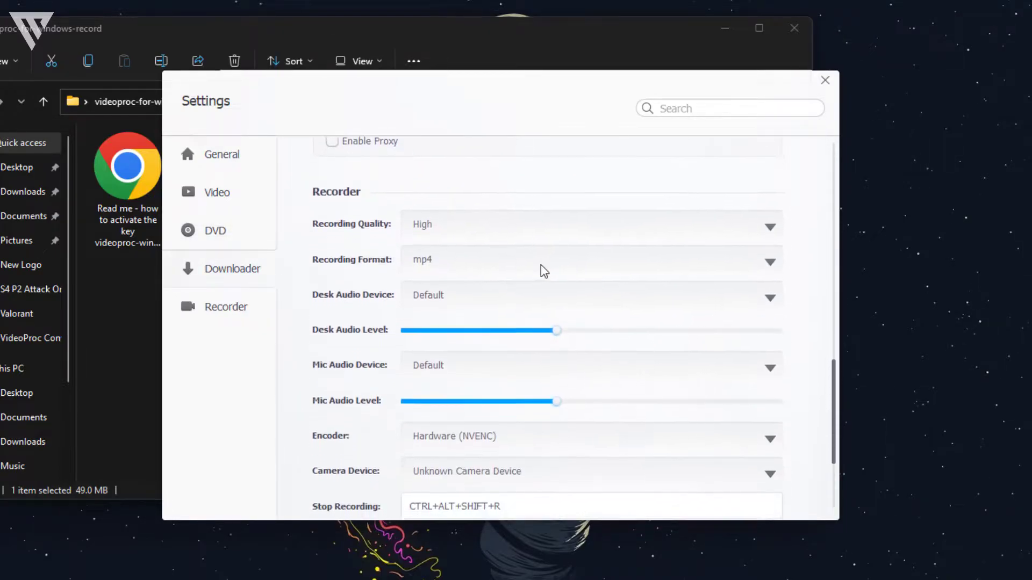
Step: Keep Recorder quality at High and the encoder at Hardware (NVENC)
{"action": "left_click", "coordinate": [437, 227]}
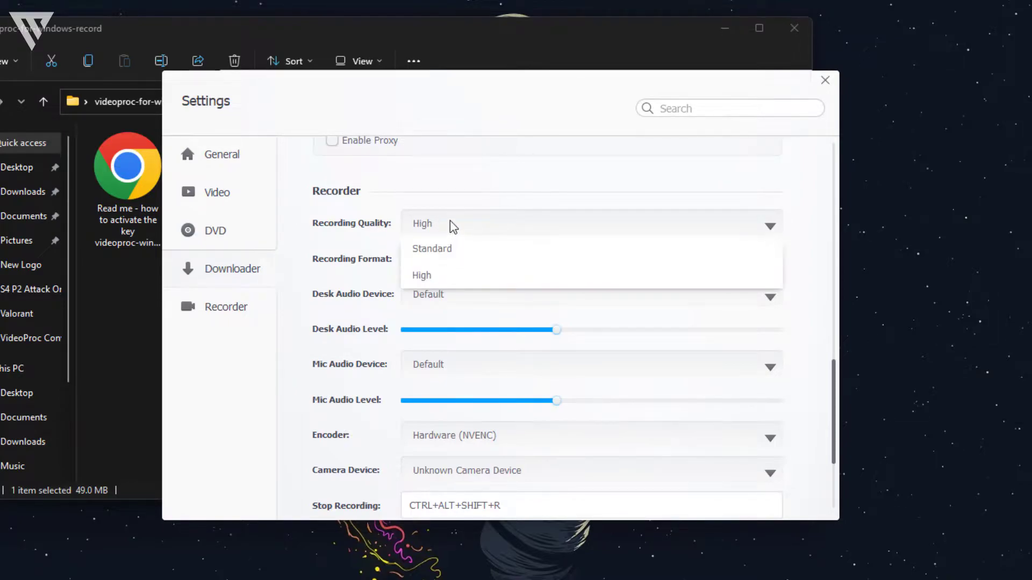
{"action": "left_click", "coordinate": [451, 227]}
{"action": "left_click", "coordinate": [428, 226]}
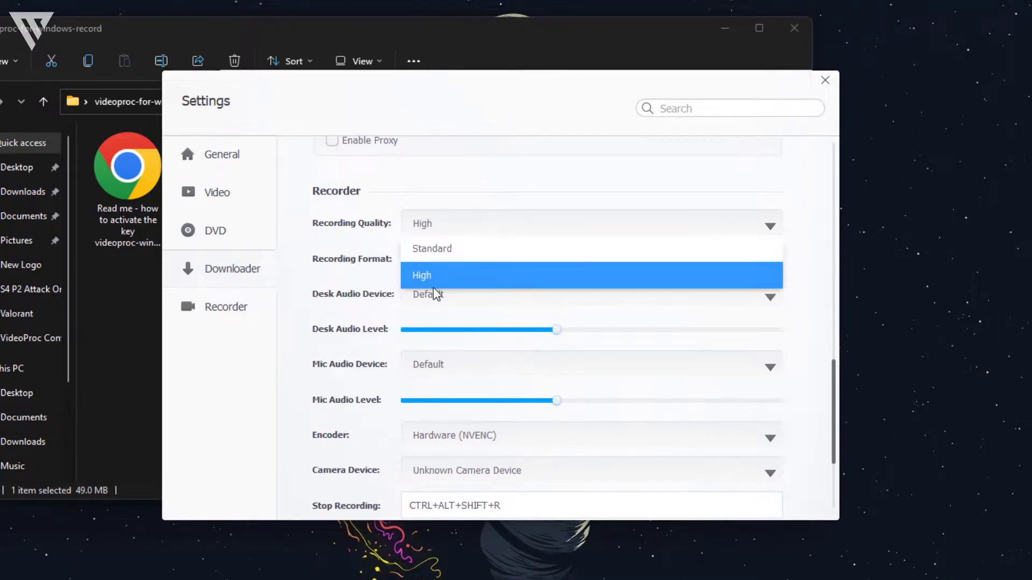
{"action": "left_click", "coordinate": [434, 282]}
{"action": "scroll", "coordinate": [473, 275], "scroll_direction": "down", "scroll_amount": 1}
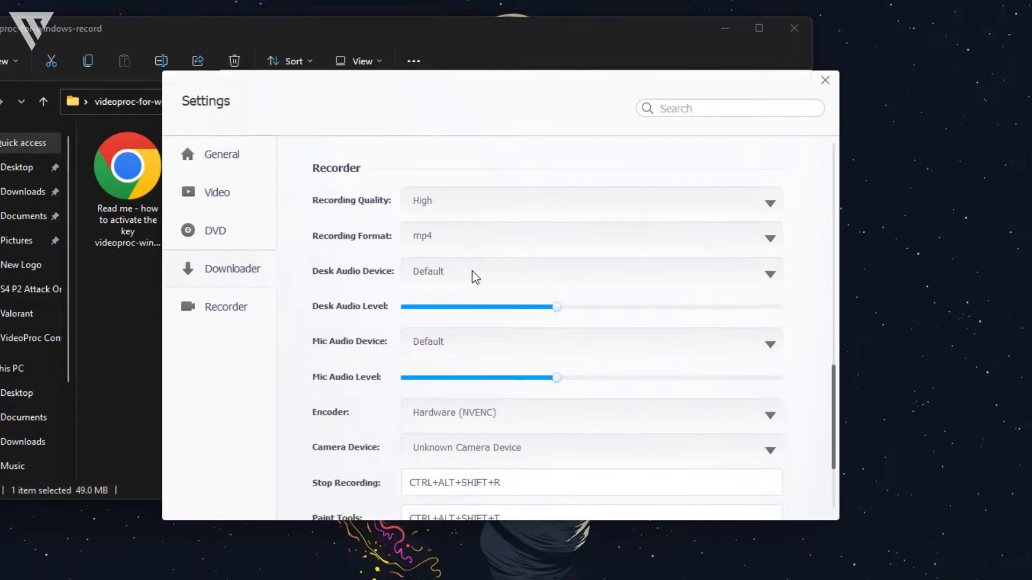
{"action": "scroll", "coordinate": [475, 277], "scroll_direction": "down", "scroll_amount": 4}
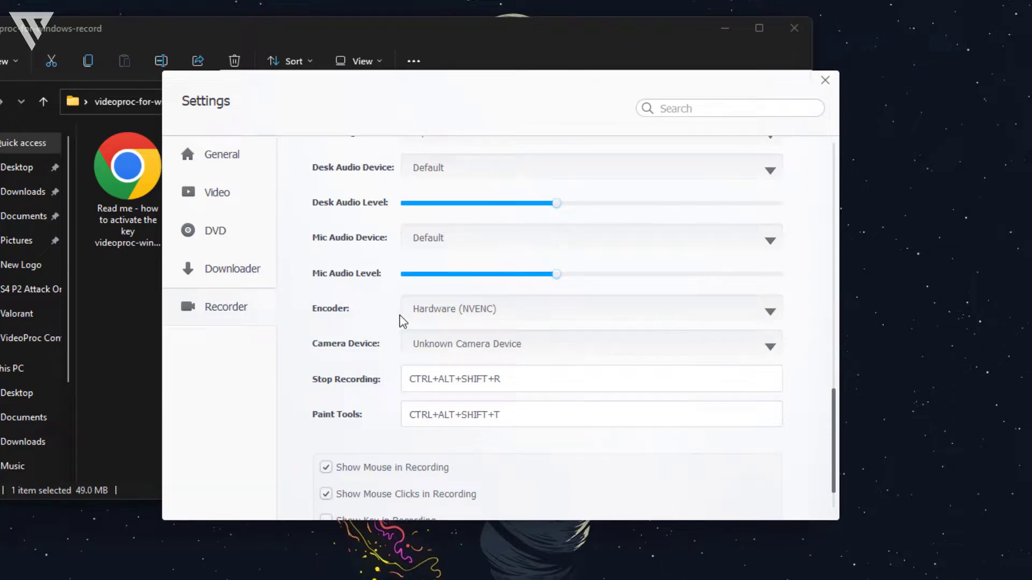
{"action": "left_click", "coordinate": [433, 309]}
{"action": "left_click", "coordinate": [448, 396]}
{"action": "scroll", "coordinate": [650, 323], "scroll_direction": "down", "scroll_amount": 2}
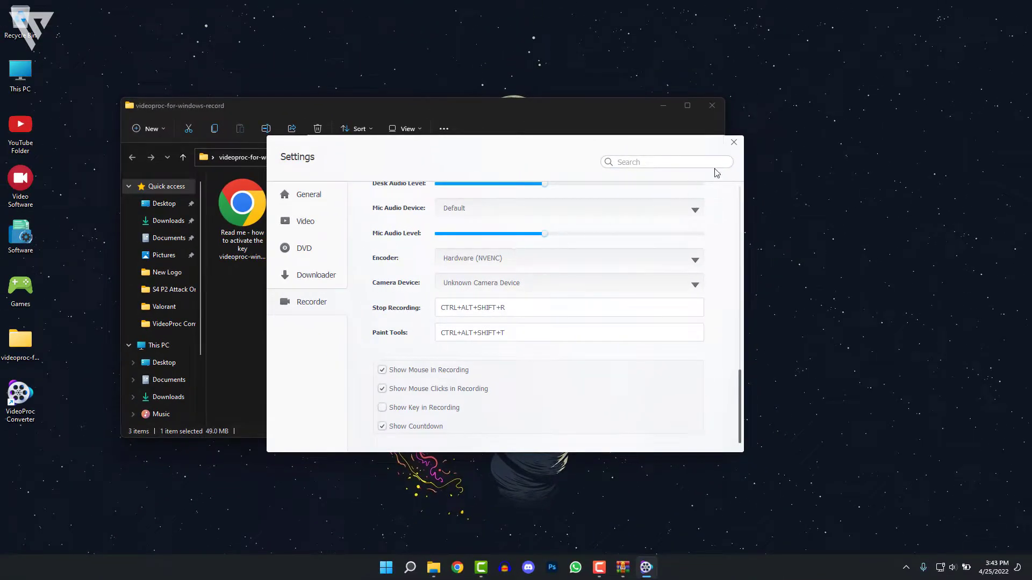
Step: Close Settings, view the Downloader window, then go back to the home screen
{"action": "left_click", "coordinate": [733, 142]}
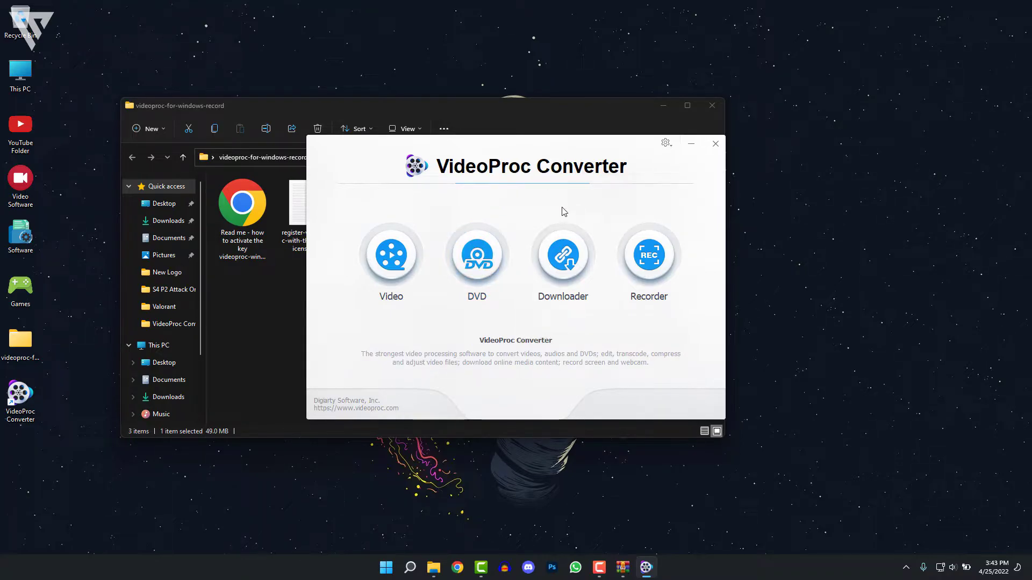
{"action": "left_click", "coordinate": [564, 266]}
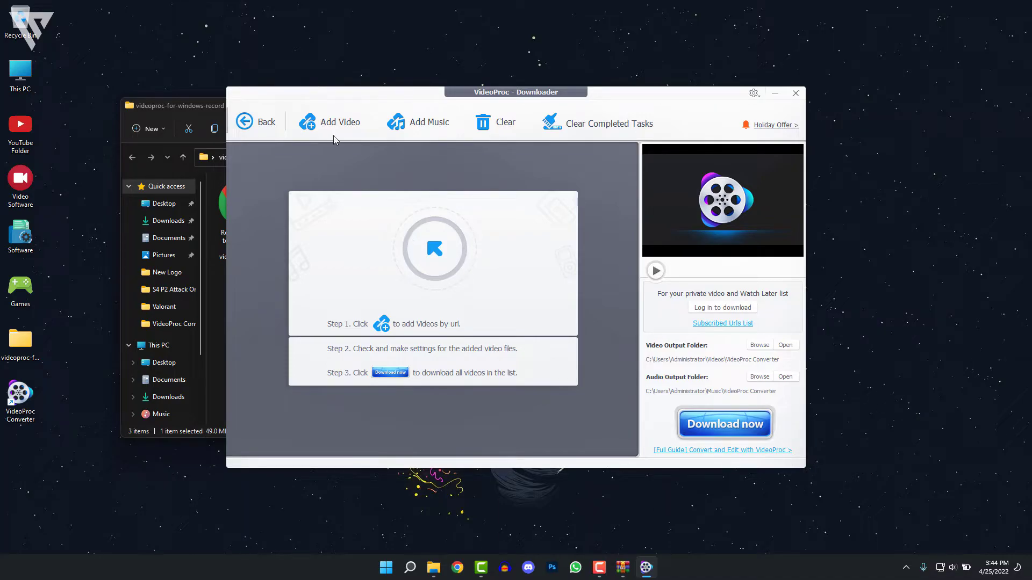
{"action": "left_click", "coordinate": [264, 137]}
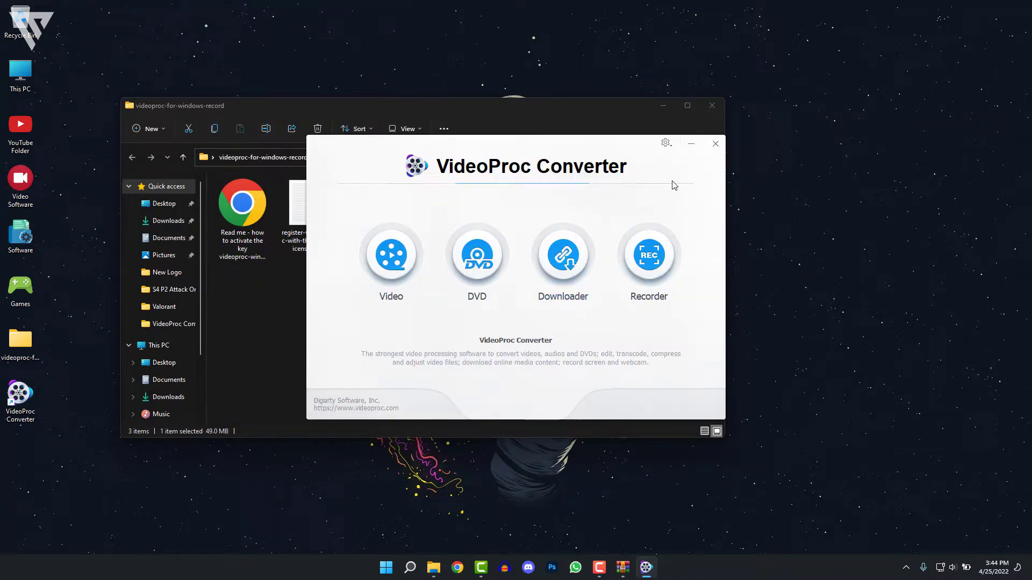
Step: Open Recorder with Screen as source; Webcam and Screen & Webcam both give No camera warnings
{"action": "left_click", "coordinate": [671, 269]}
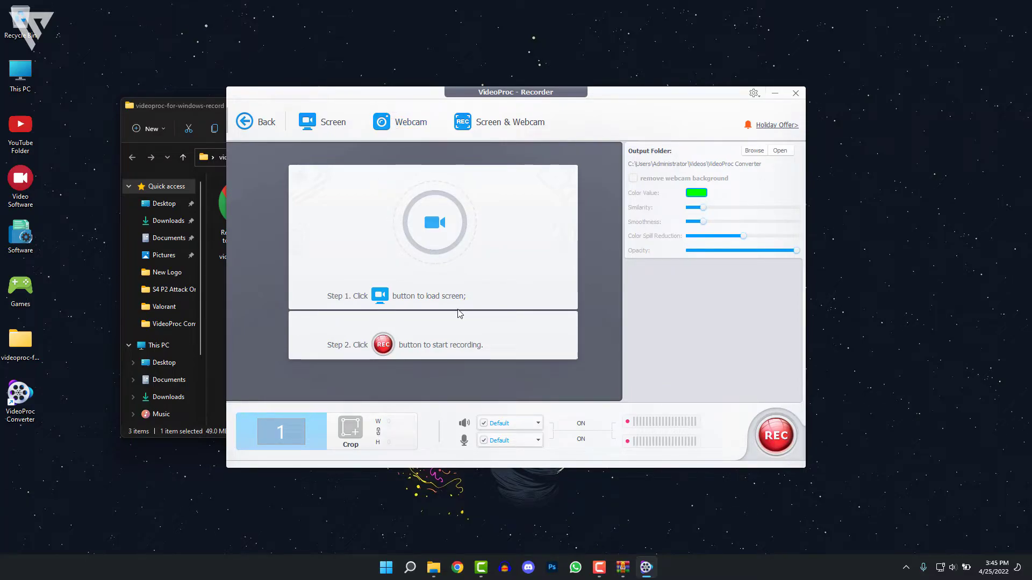
{"action": "left_click", "coordinate": [330, 119]}
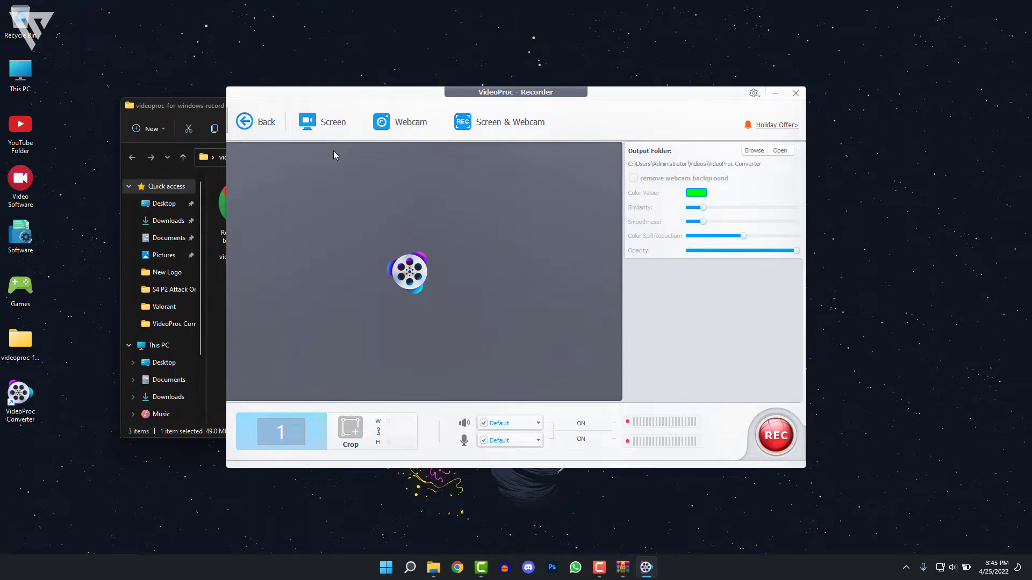
{"action": "left_click", "coordinate": [399, 121]}
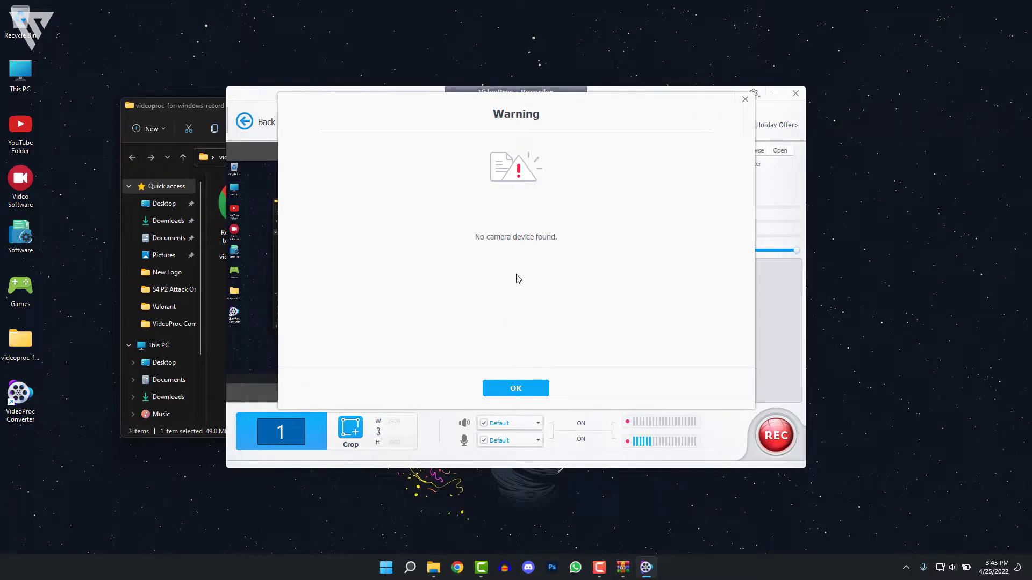
{"action": "left_click", "coordinate": [525, 385]}
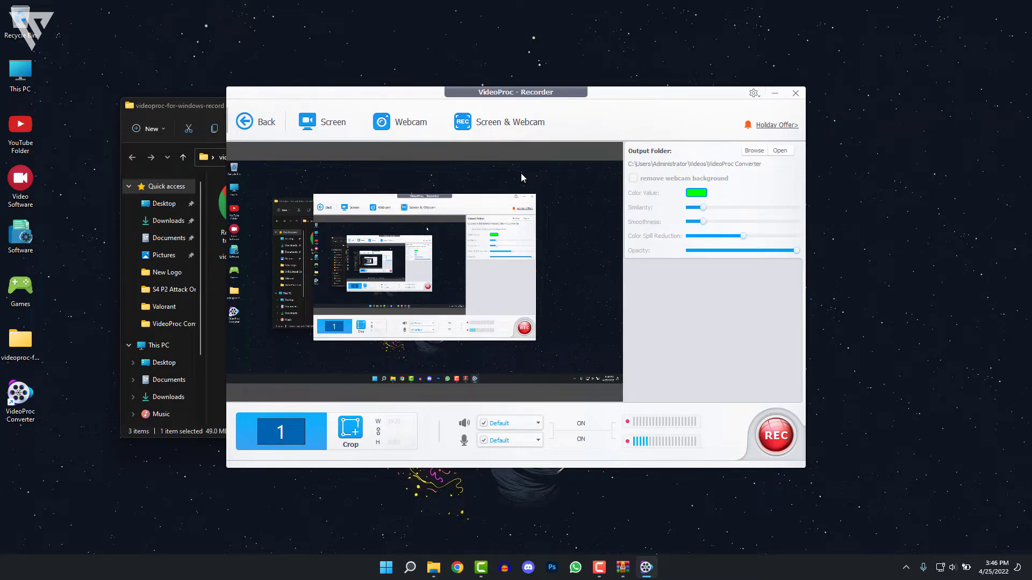
{"action": "left_click", "coordinate": [525, 127]}
{"action": "left_click", "coordinate": [531, 411]}
Step: Start recording and draw an arrow, a rounded box and a pen scribble on the desktop
{"action": "left_click", "coordinate": [775, 435]}
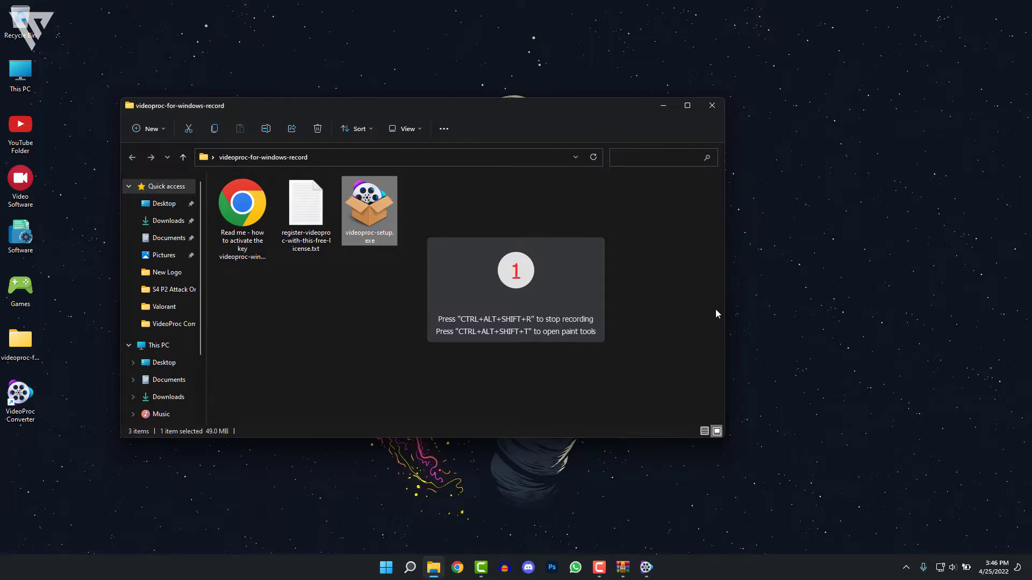
{"action": "key", "text": "super+d"}
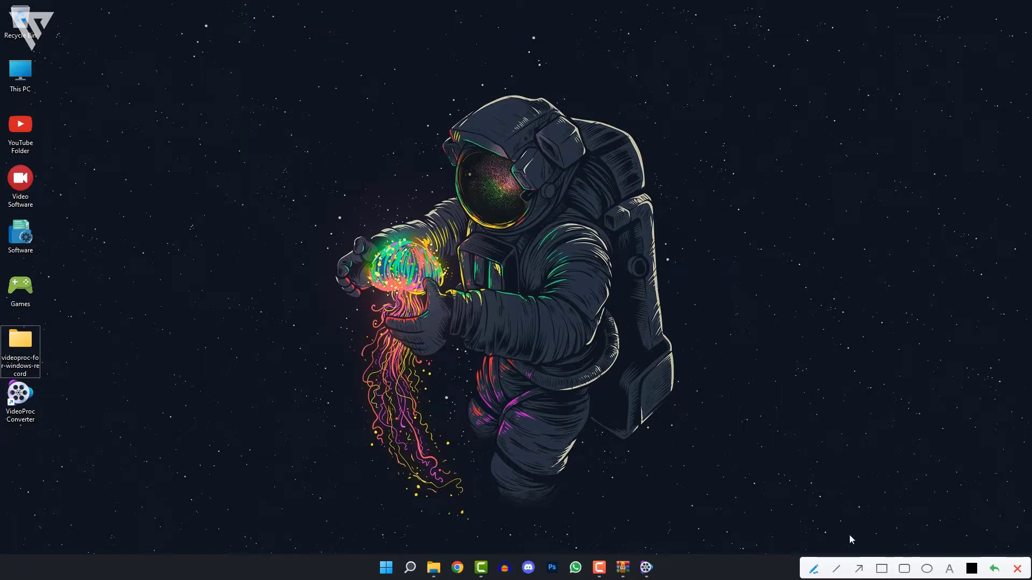
{"action": "left_click", "coordinate": [858, 569]}
{"action": "left_click_drag", "start_coordinate": [817, 321], "coordinate": [691, 331]}
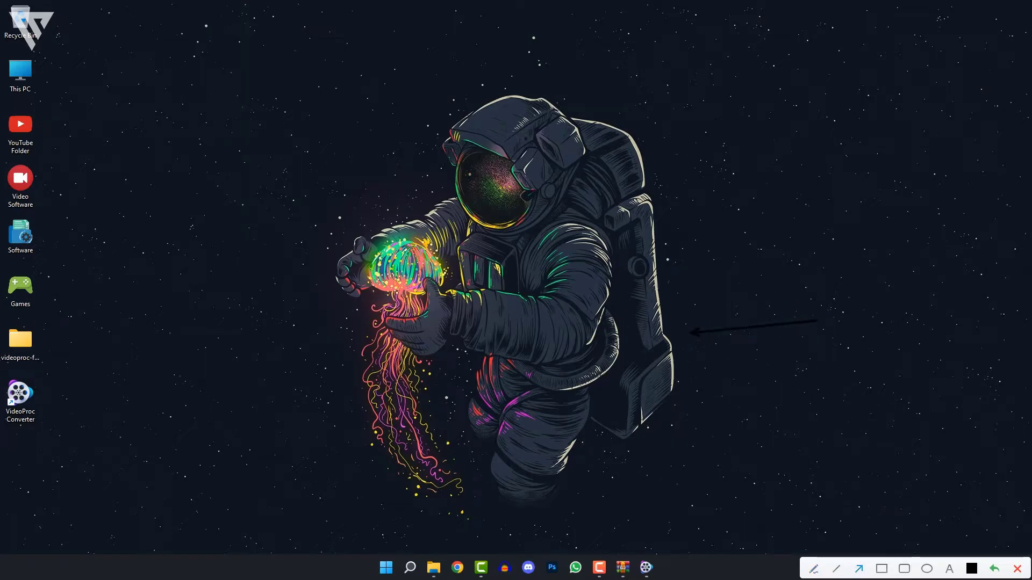
{"action": "left_click", "coordinate": [904, 569]}
{"action": "left_click_drag", "start_coordinate": [705, 224], "coordinate": [789, 281]}
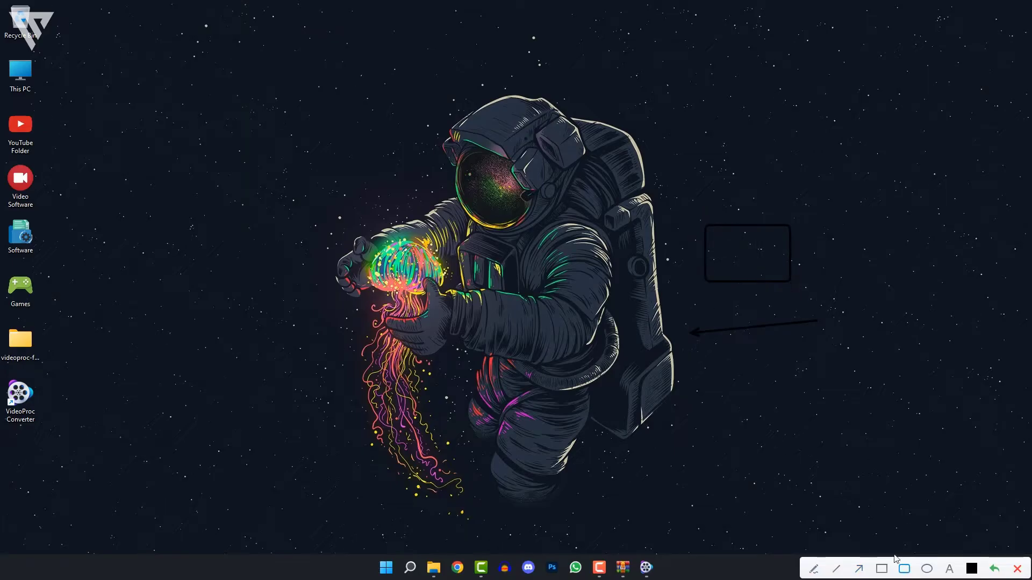
{"action": "left_click", "coordinate": [813, 569]}
{"action": "left_click_drag", "start_coordinate": [701, 359], "coordinate": [737, 389]}
Step: Type and delete 'hahaha', undo all annotations, and close the drawing tools
{"action": "type", "text": "hahaha"}
{"action": "key", "text": "BackSpace"}
{"action": "key", "text": "BackSpace"}
{"action": "key", "text": "BackSpace"}
{"action": "key", "text": "BackSpace"}
{"action": "key", "text": "BackSpace"}
{"action": "key", "text": "BackSpace"}
{"action": "double_click", "coordinate": [993, 569]}
{"action": "left_click", "coordinate": [993, 570]}
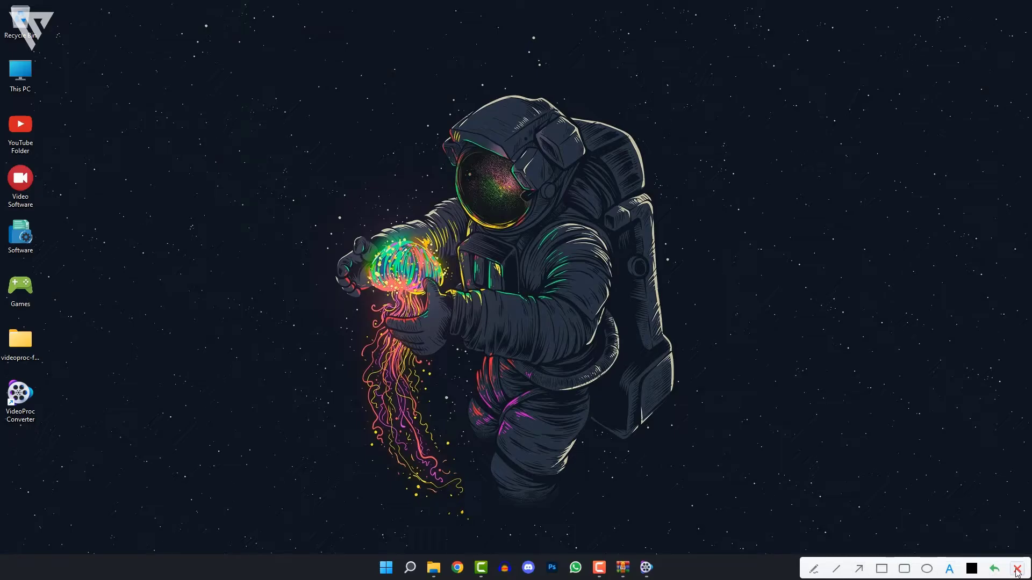
{"action": "left_click", "coordinate": [1017, 569]}
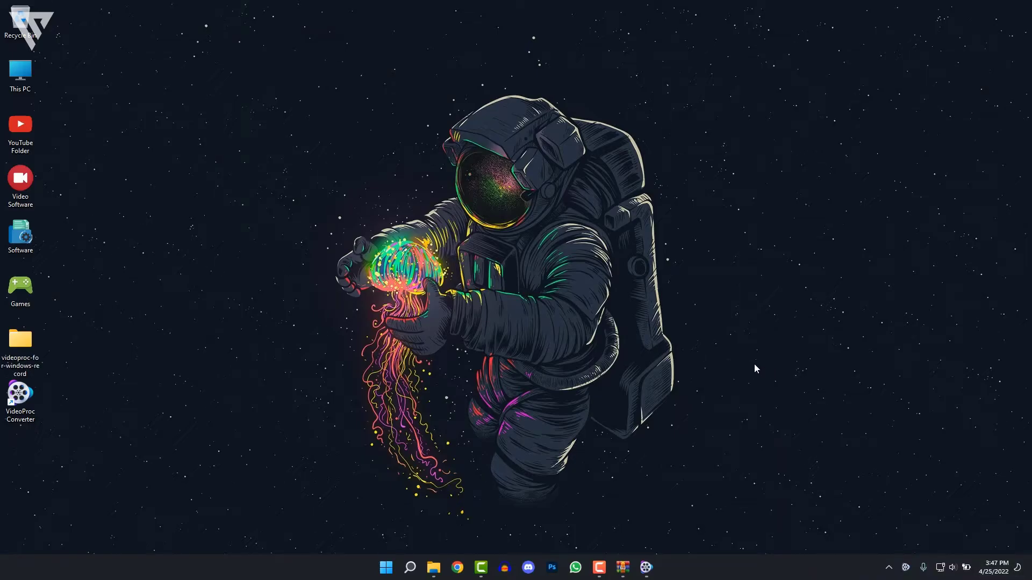
Step: Launch VALORANT from the Games folder on the desktop
{"action": "double_click", "coordinate": [21, 290]}
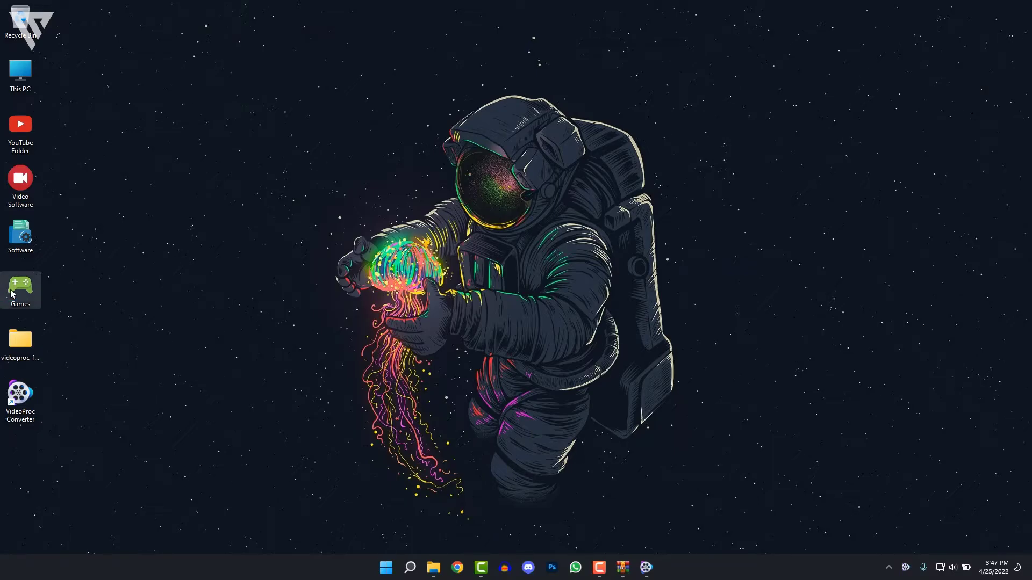
{"action": "left_click", "coordinate": [591, 219]}
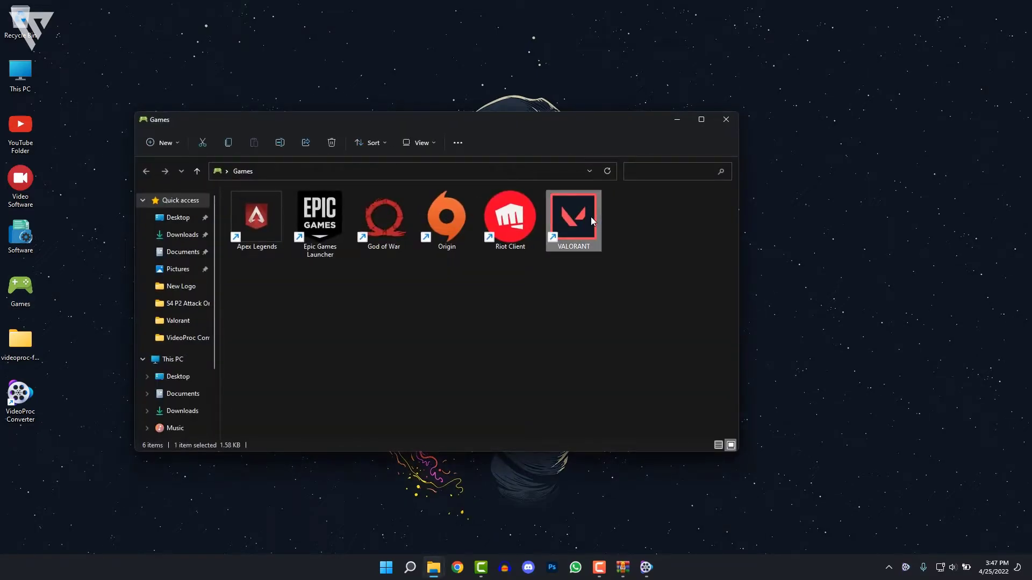
{"action": "left_click", "coordinate": [726, 120]}
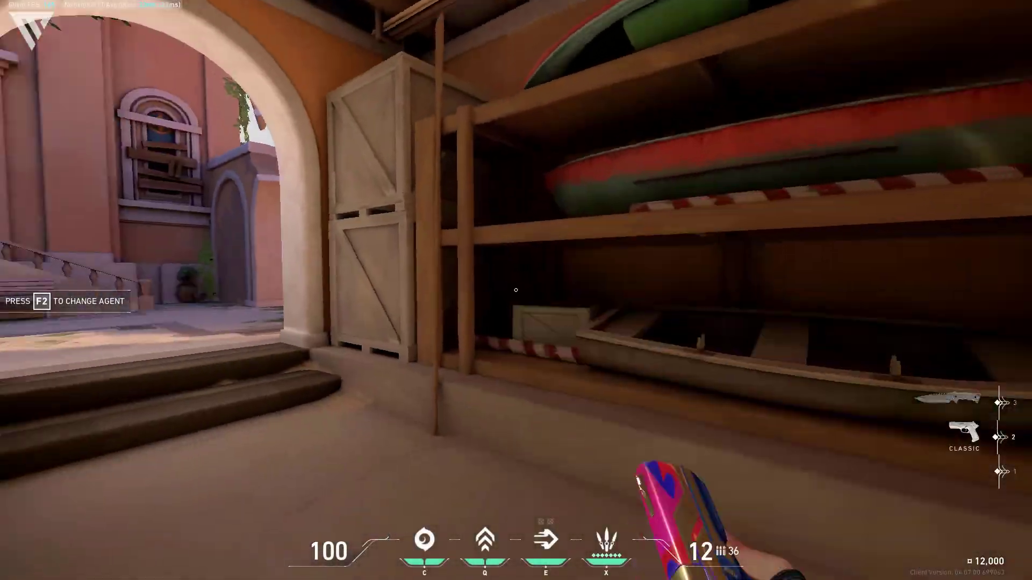
Step: Swap between knife and pistol, inspect the knife, and use Jett's updraft to reach the rooftops
{"action": "key", "text": "3"}
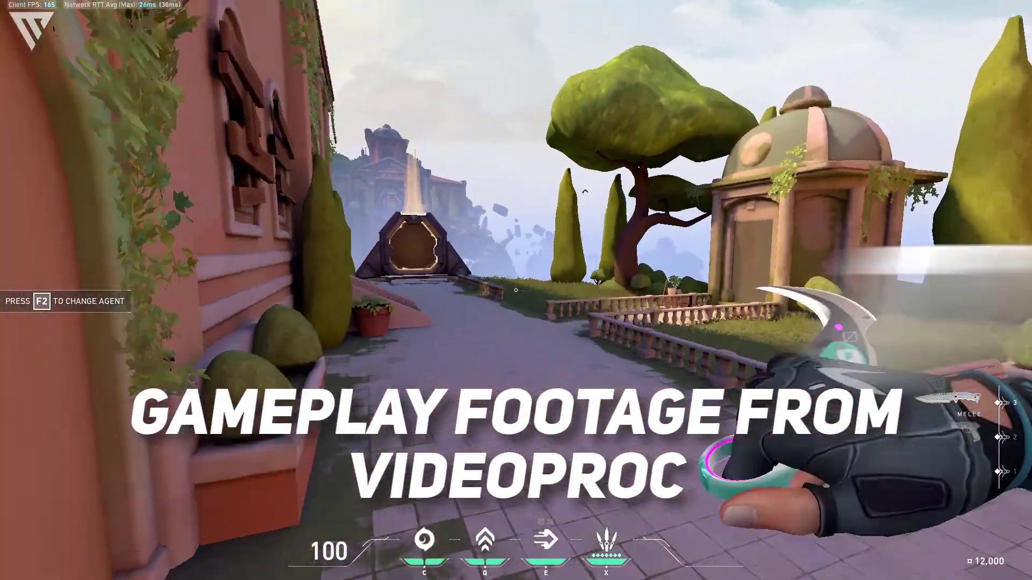
{"action": "key", "text": "q"}
{"action": "key", "text": "2"}
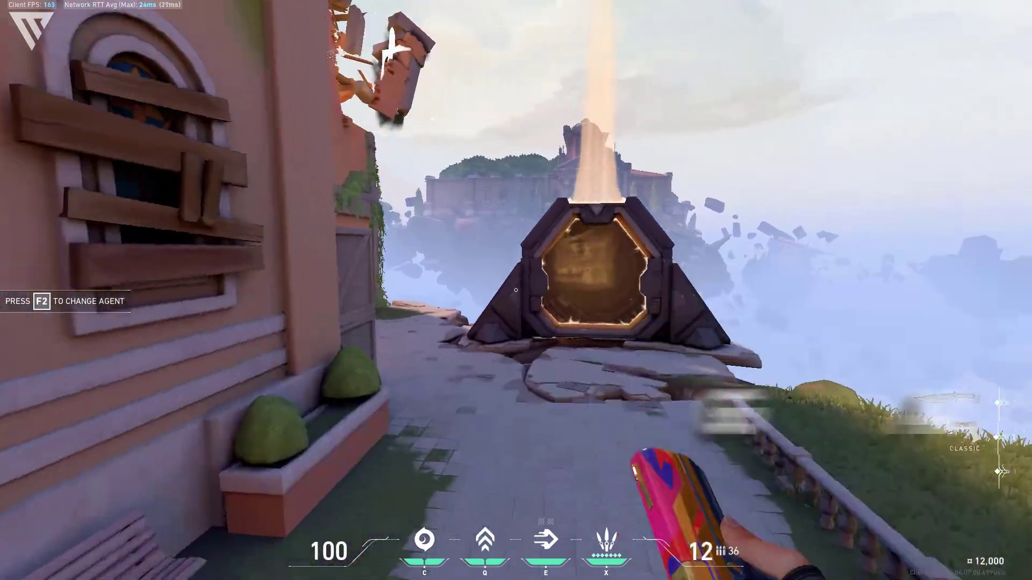
{"action": "key", "text": "3"}
{"action": "key", "text": "y"}
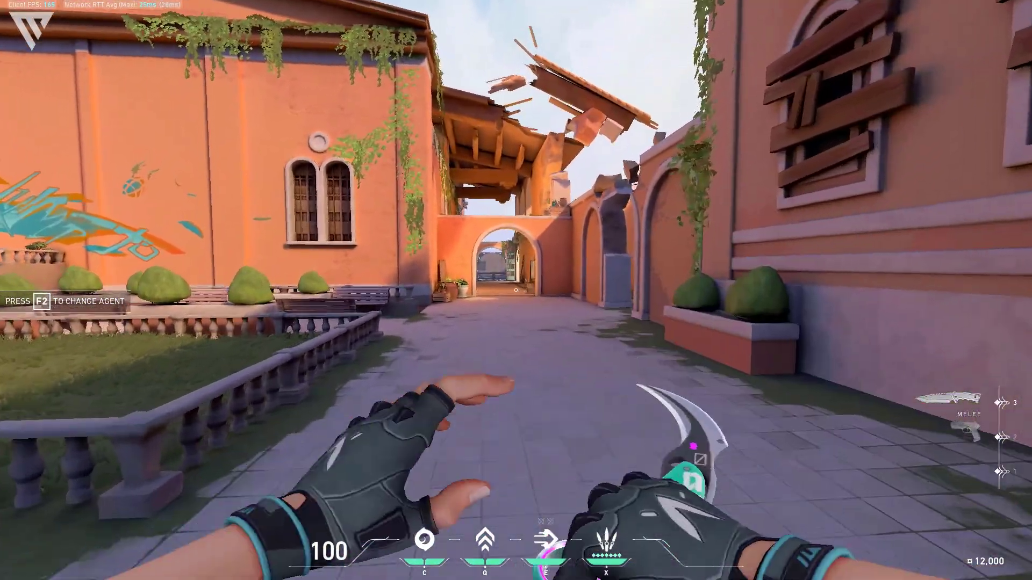
{"action": "key", "text": "q"}
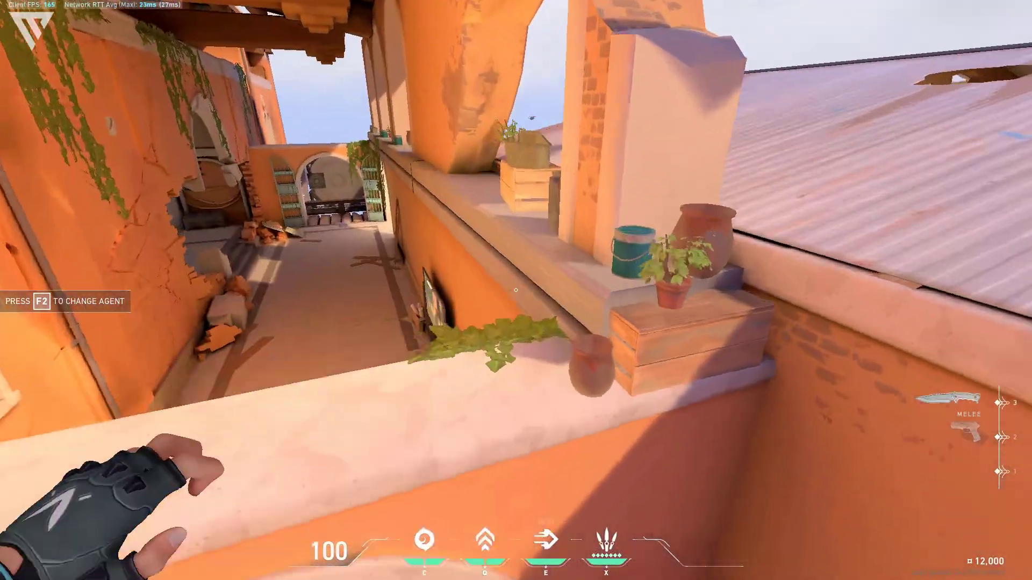
{"action": "key", "text": "q"}
{"action": "key", "text": "w"}
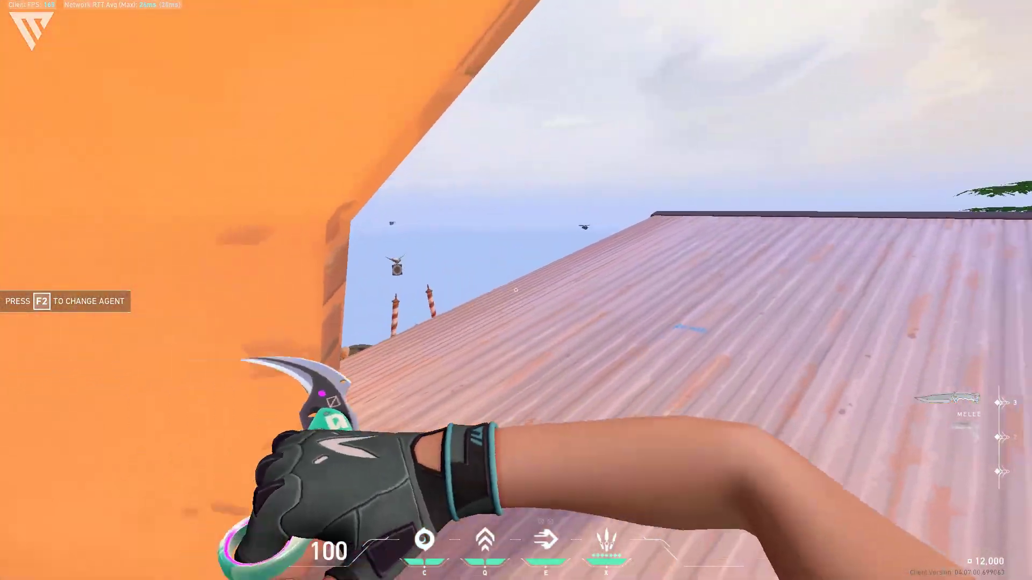
{"action": "key", "text": "w"}
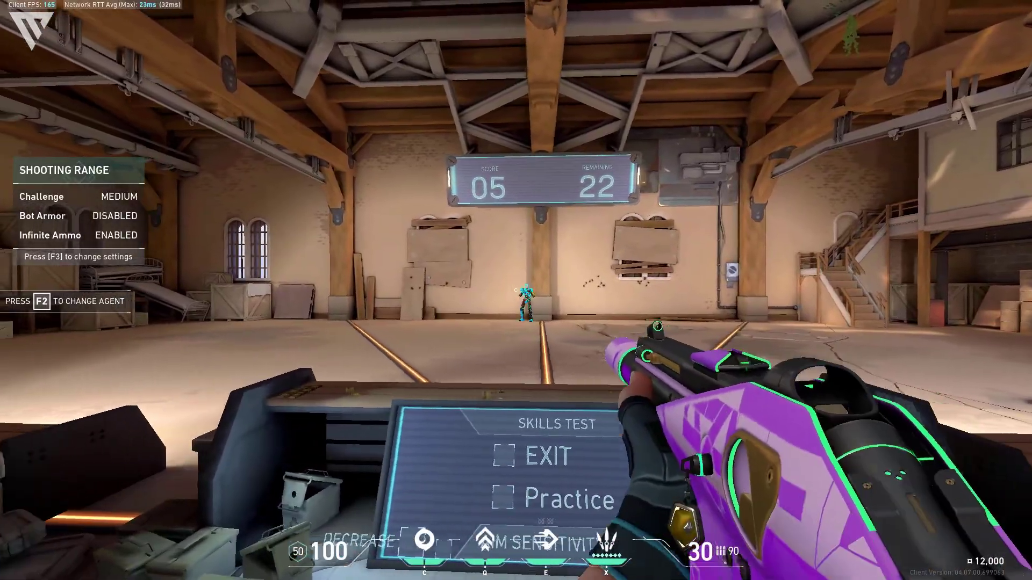
Step: Shoot nine bots in the Shooting Range skills test, then switch to the knife and updraft
{"action": "left_click", "coordinate": [515, 290]}
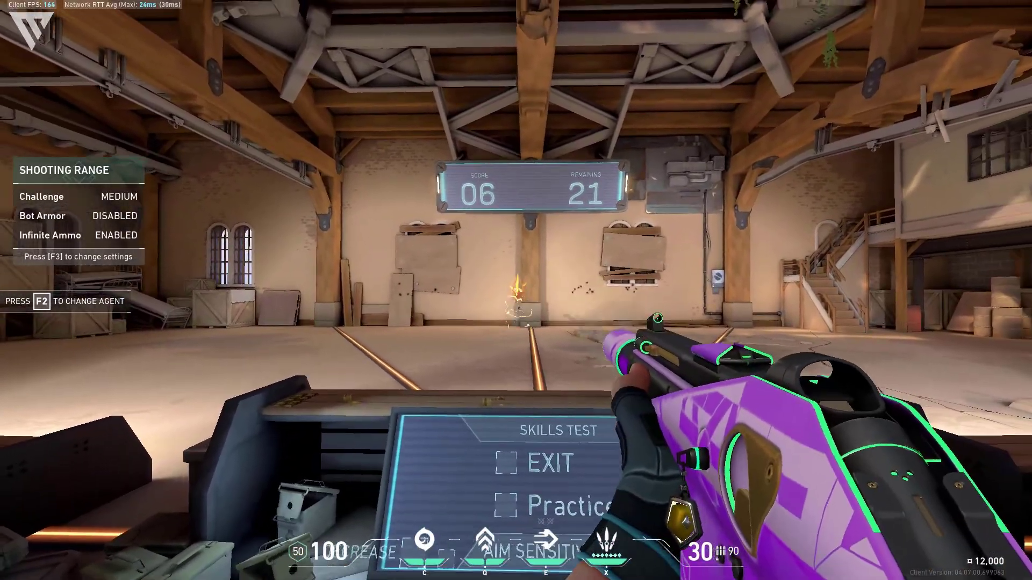
{"action": "left_click", "coordinate": [515, 290]}
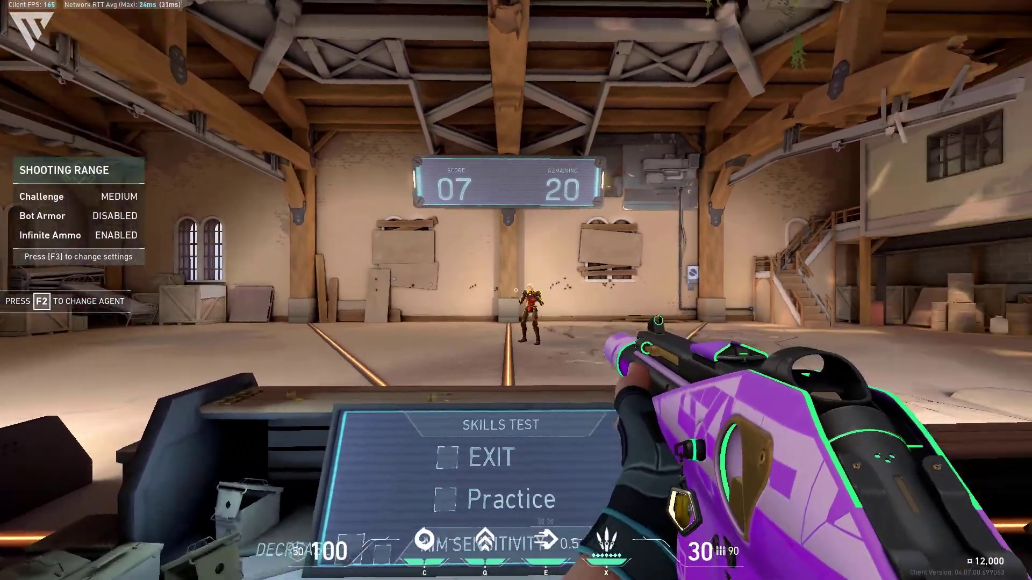
{"action": "left_click", "coordinate": [516, 290]}
{"action": "left_click", "coordinate": [516, 290]}
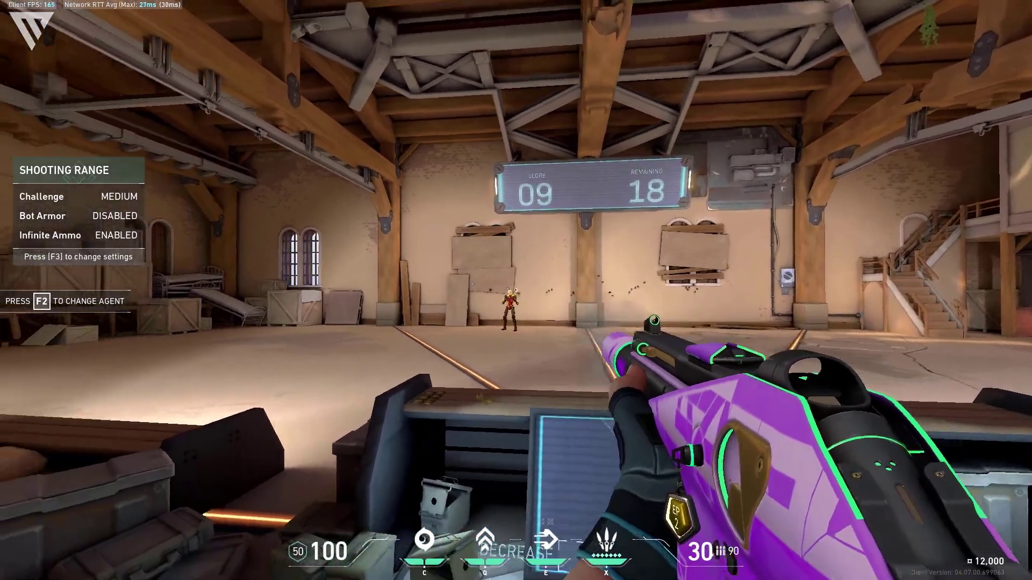
{"action": "left_click", "coordinate": [516, 290]}
{"action": "left_click", "coordinate": [515, 290]}
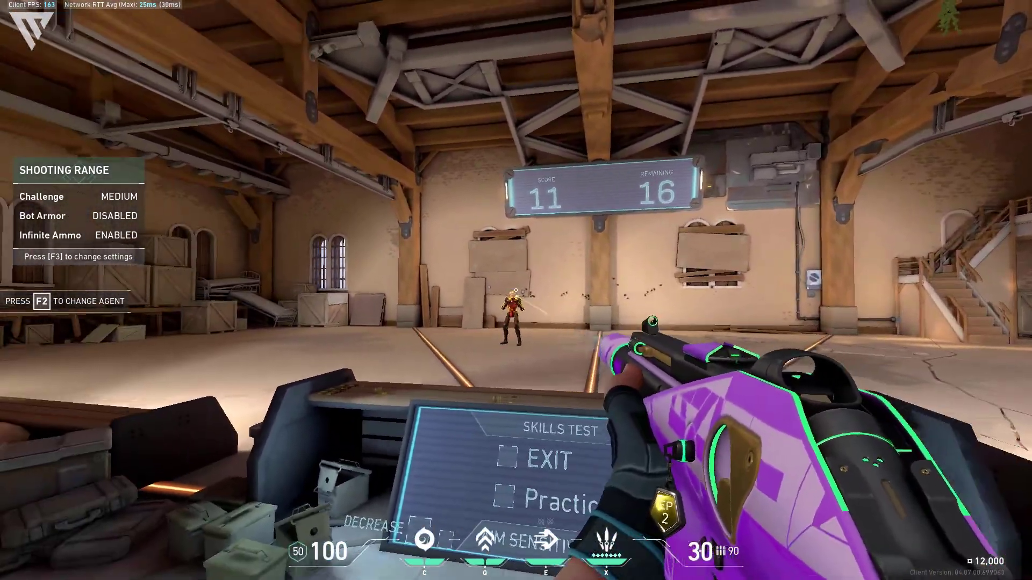
{"action": "left_click", "coordinate": [516, 290]}
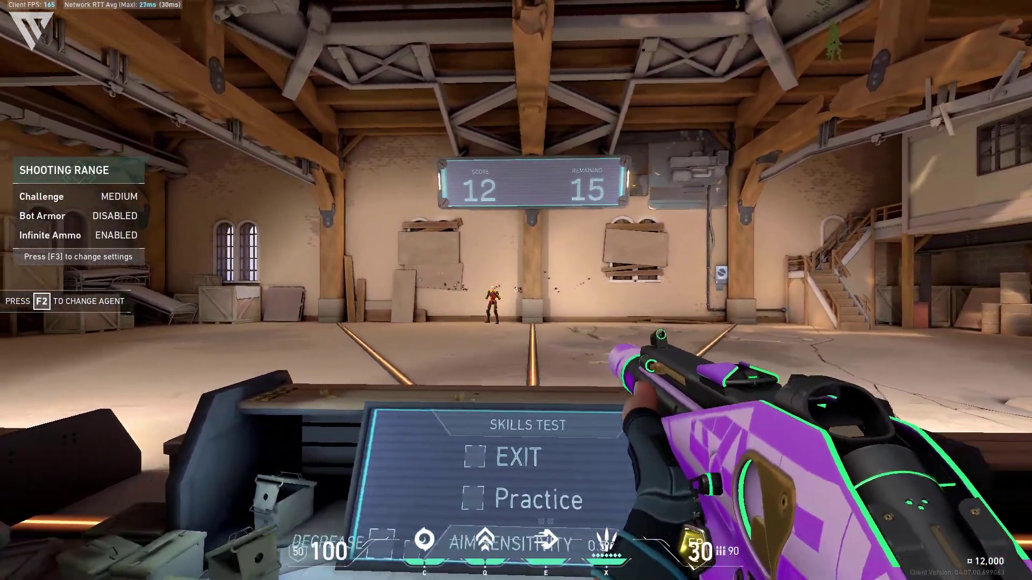
{"action": "left_click", "coordinate": [515, 290]}
{"action": "left_click", "coordinate": [515, 290]}
{"action": "key", "text": "3"}
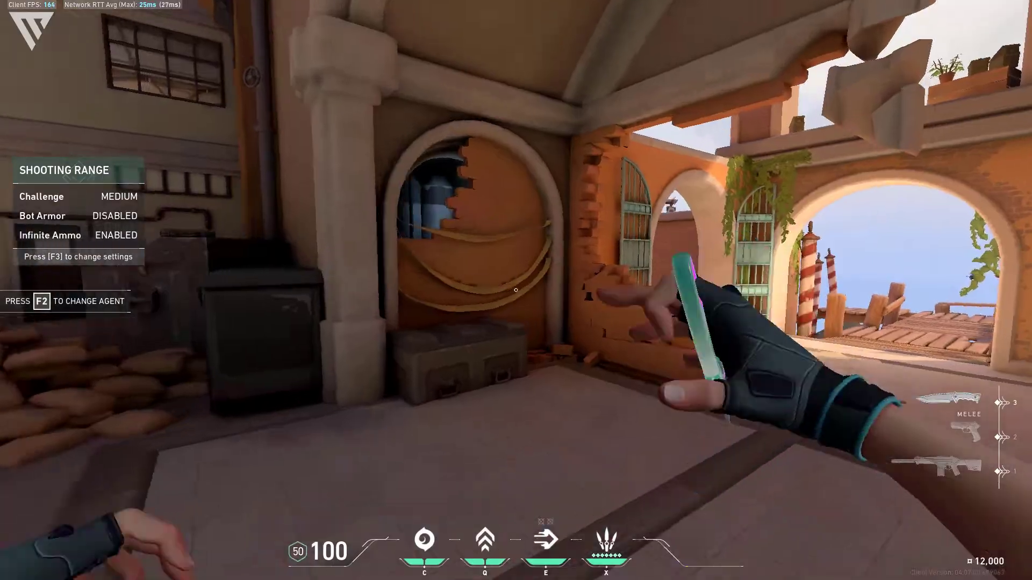
{"action": "key", "text": "q"}
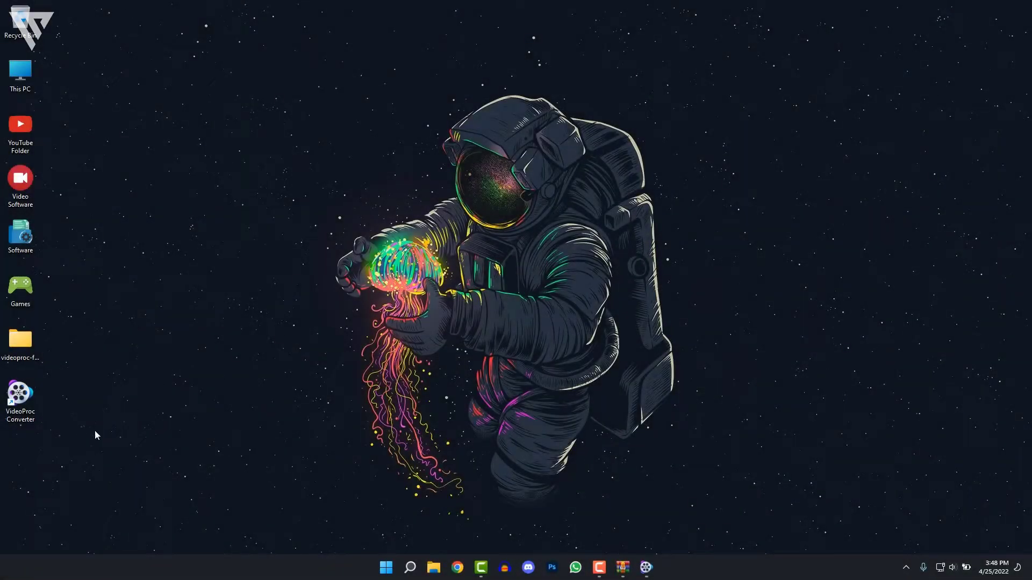
Step: Stop the recording and select 2022-04-25_15-46-42.mp4 in its output folder to play it
{"action": "left_click", "coordinate": [644, 569]}
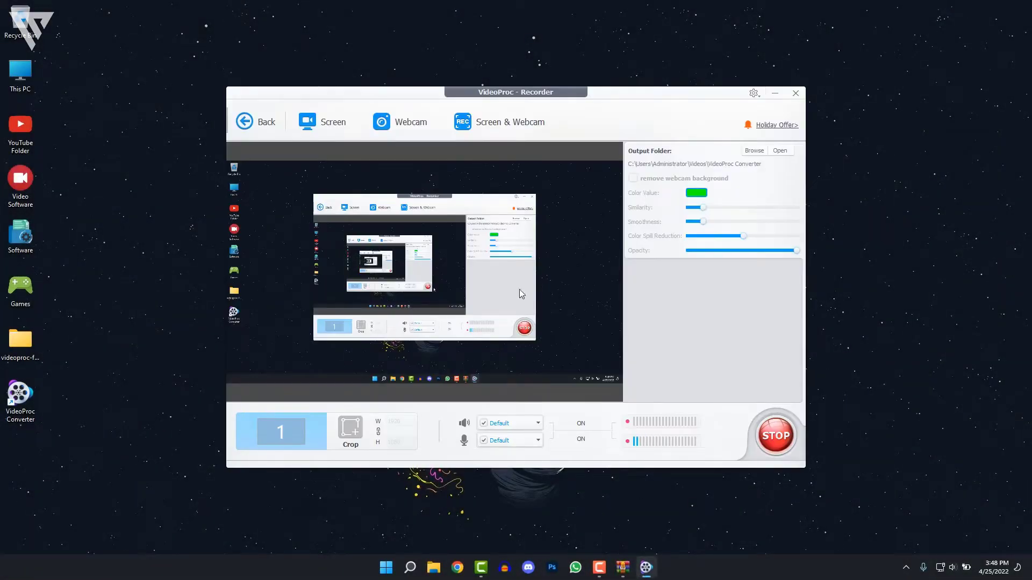
{"action": "left_click", "coordinate": [773, 436]}
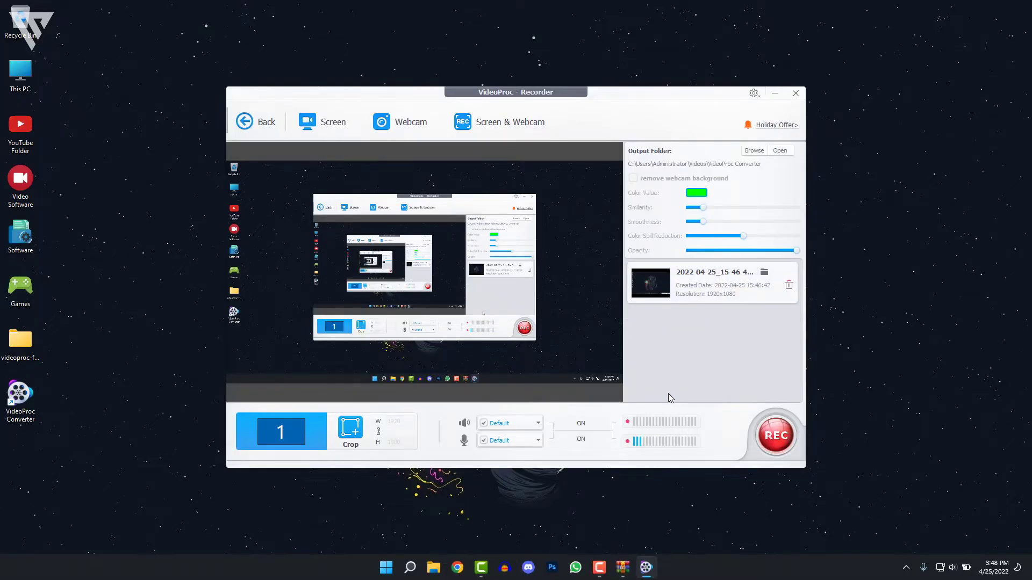
{"action": "left_click", "coordinate": [764, 273]}
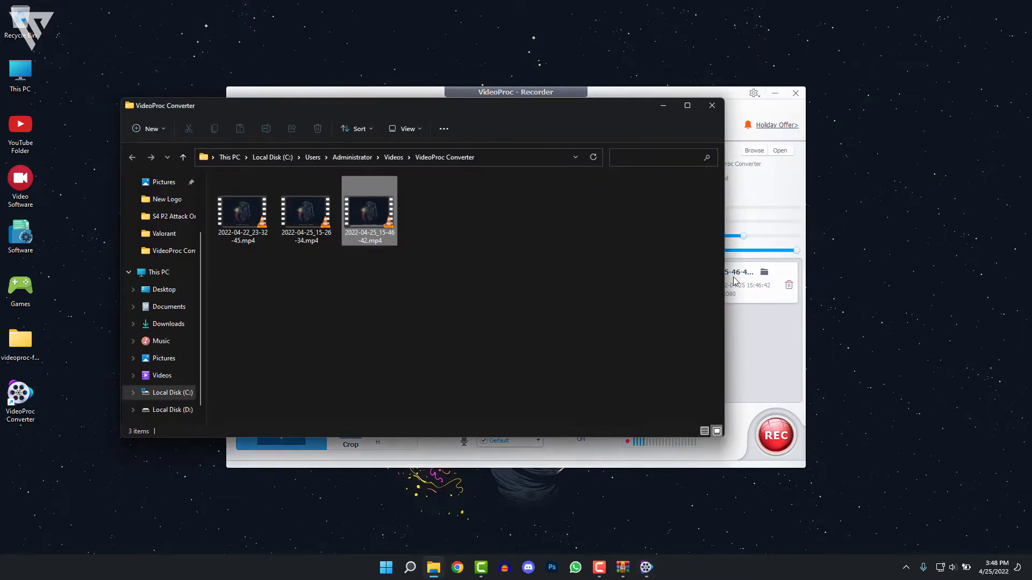
{"action": "left_click_drag", "start_coordinate": [498, 286], "coordinate": [209, 178]}
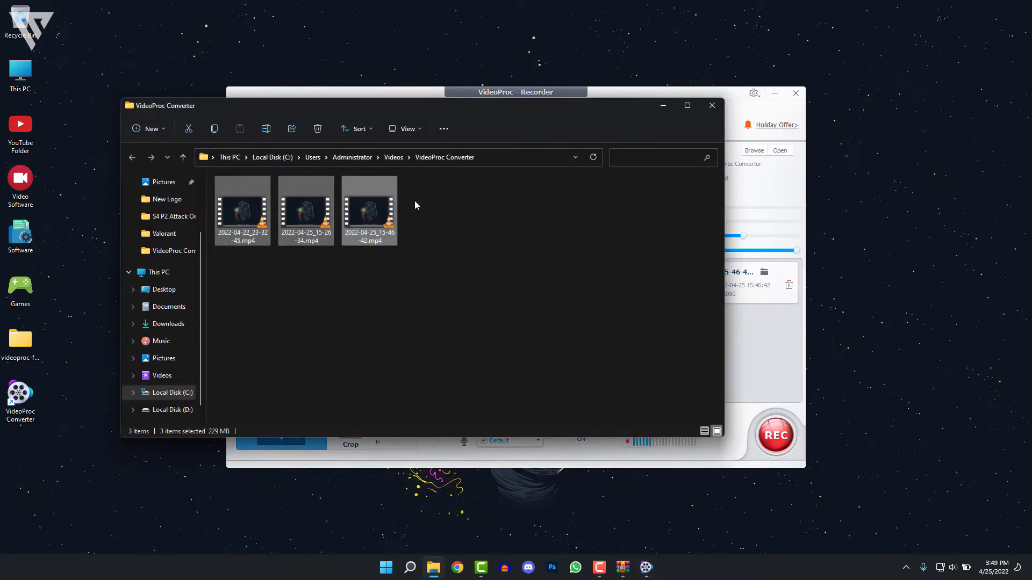
{"action": "left_click", "coordinate": [424, 235]}
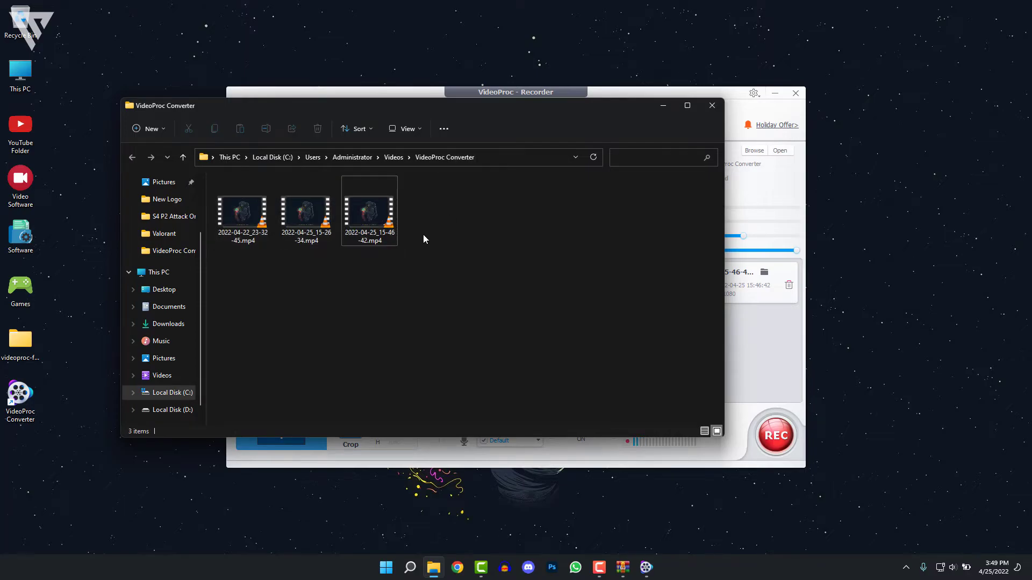
{"action": "left_click", "coordinate": [387, 215]}
Step: Play the new 15-46-42 recording full screen in VLC, then close VLC and return to the Recorder
{"action": "key", "text": "Return"}
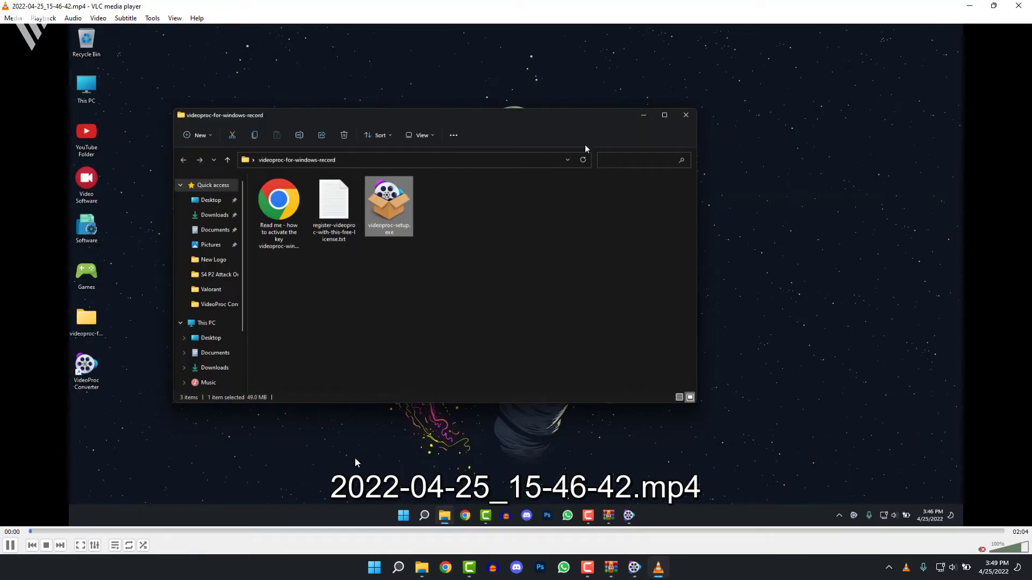
{"action": "double_click", "coordinate": [224, 496]}
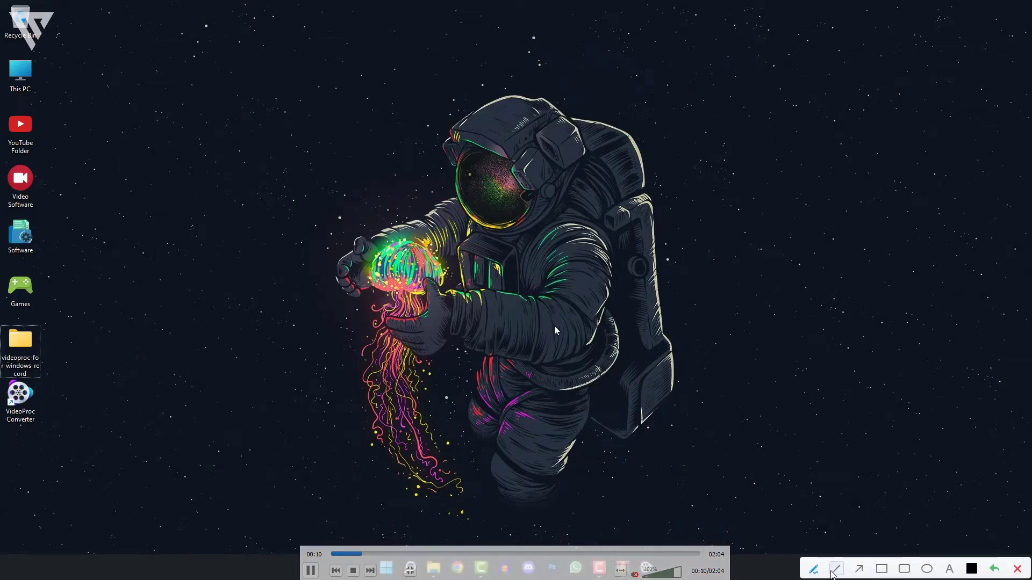
{"action": "double_click", "coordinate": [676, 291]}
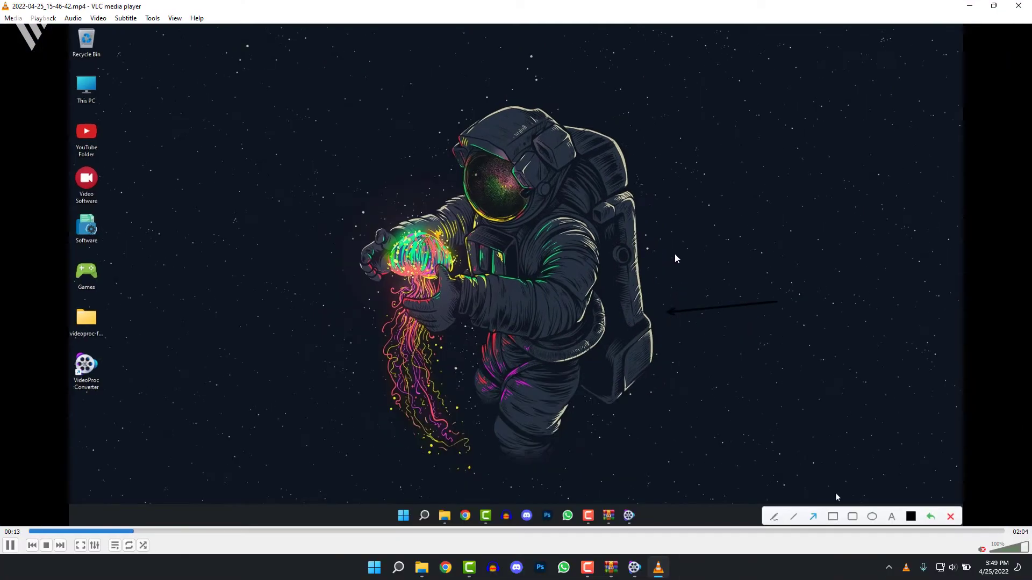
{"action": "left_click", "coordinate": [1018, 6]}
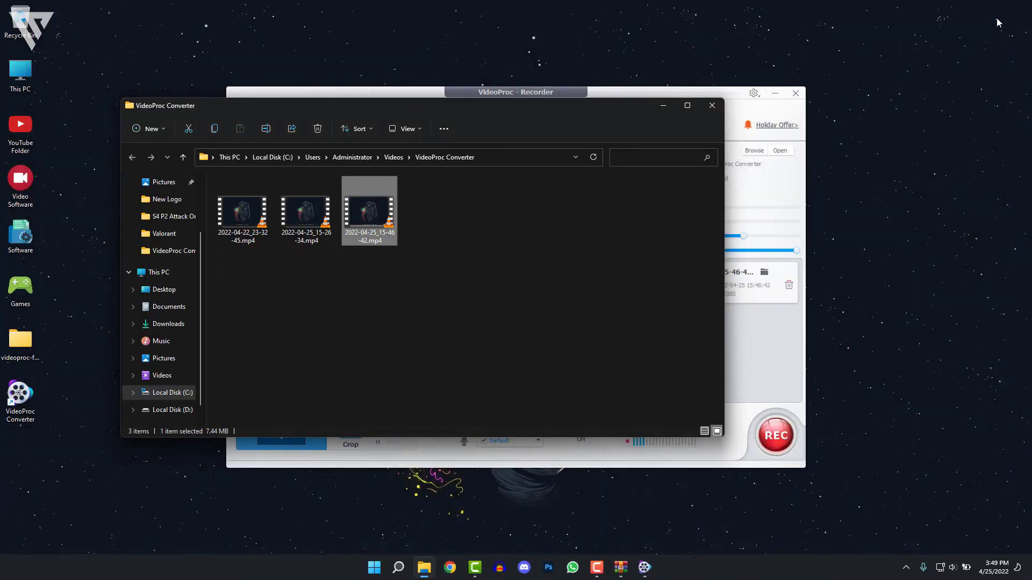
{"action": "left_click", "coordinate": [721, 110]}
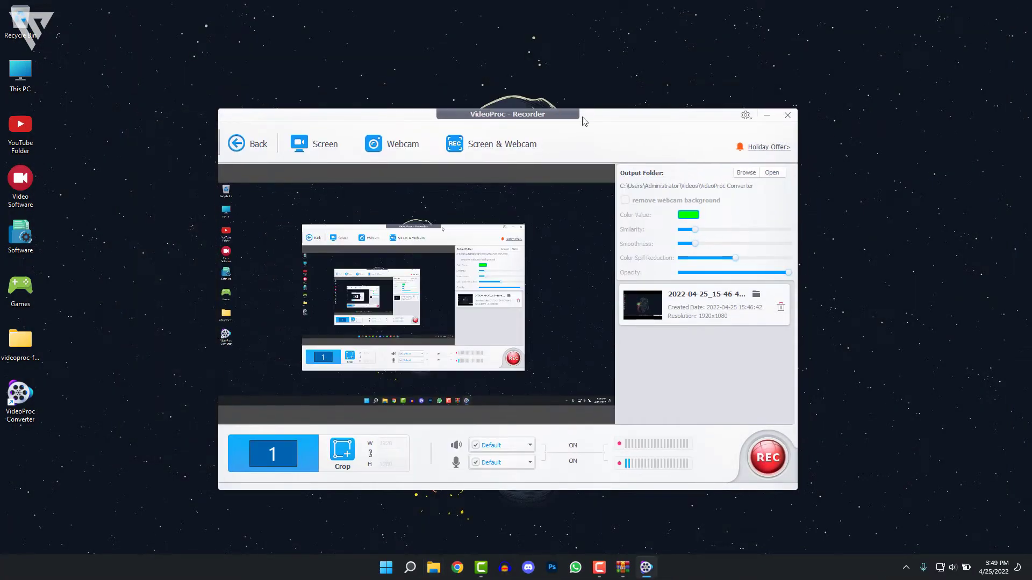
{"action": "left_click_drag", "start_coordinate": [593, 99], "coordinate": [584, 121]}
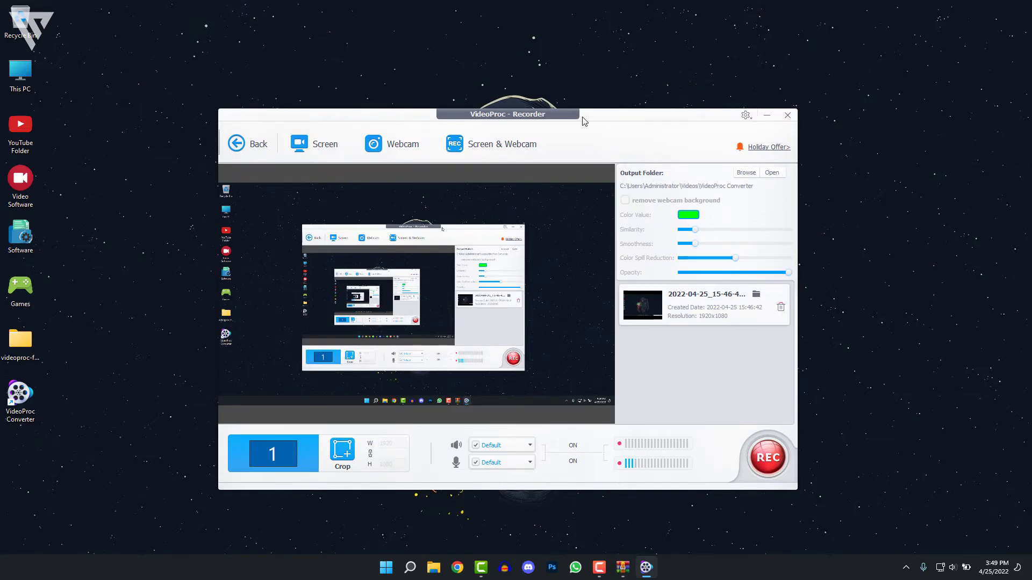